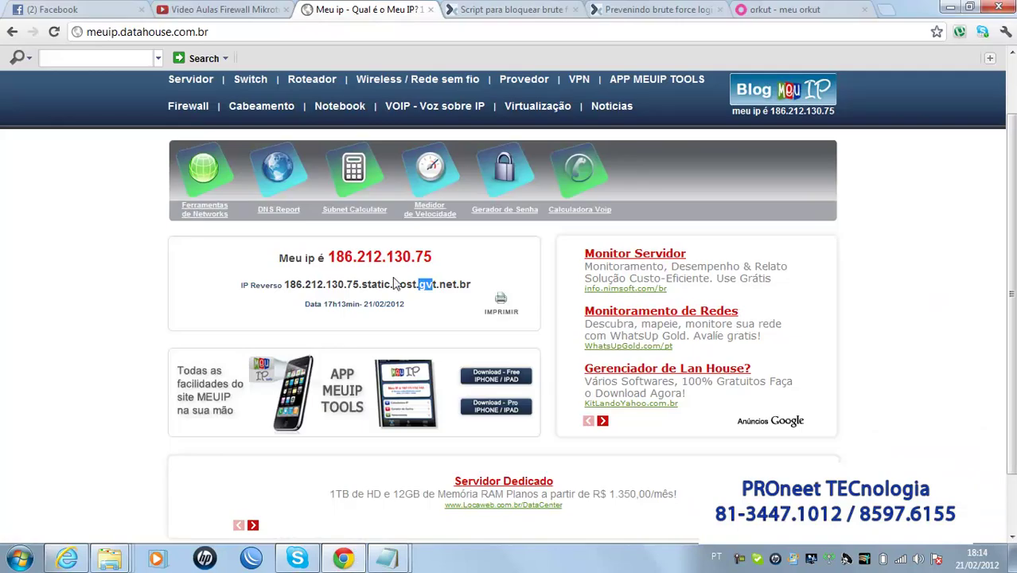
Step: Examine the public IP address and the reverse-DNS hostname shown on the meuip.datahouse.com.br page
left_click(338, 34)
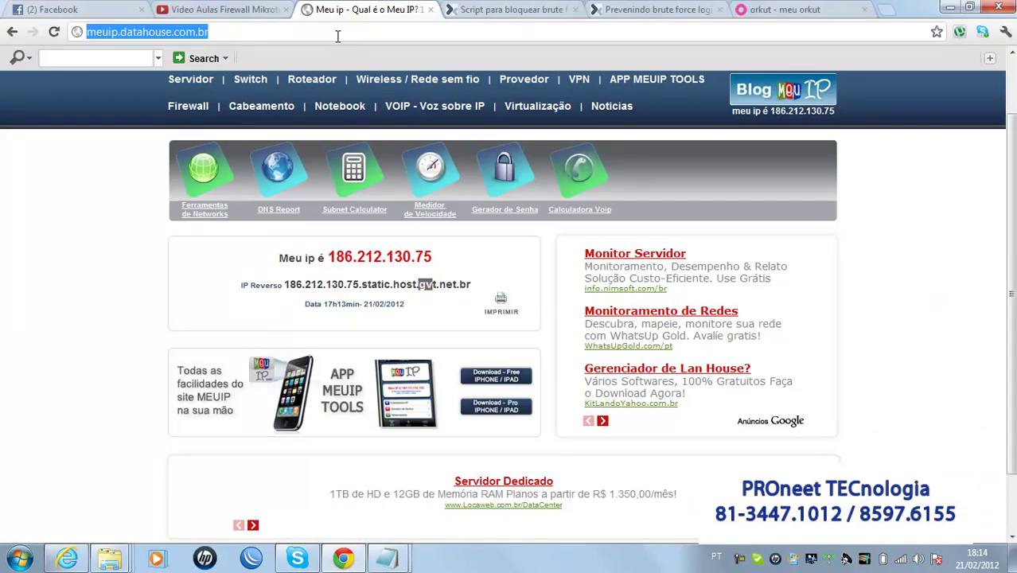
left_click(227, 33)
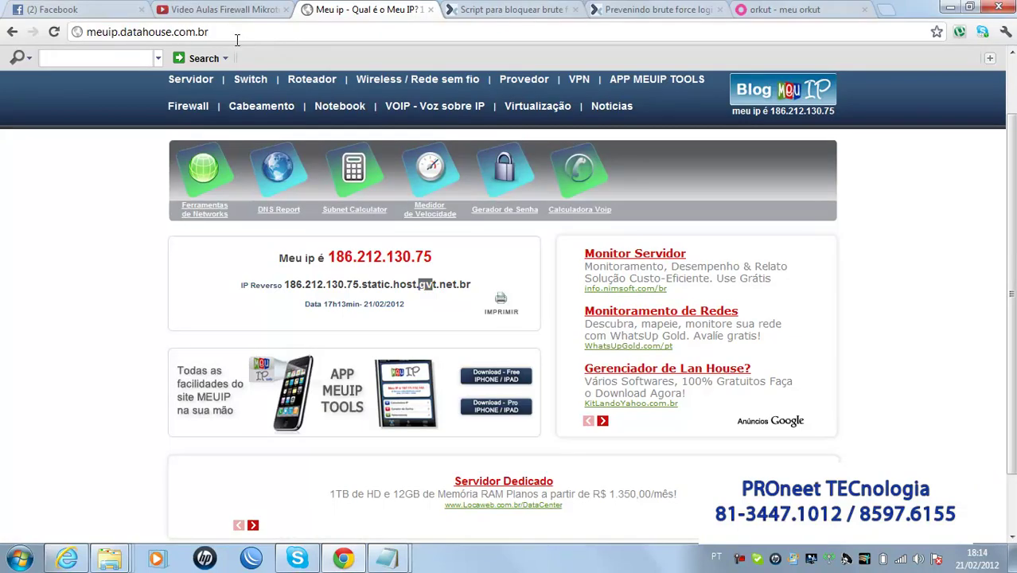
left_click(425, 267)
left_click_drag(329, 256, 433, 257)
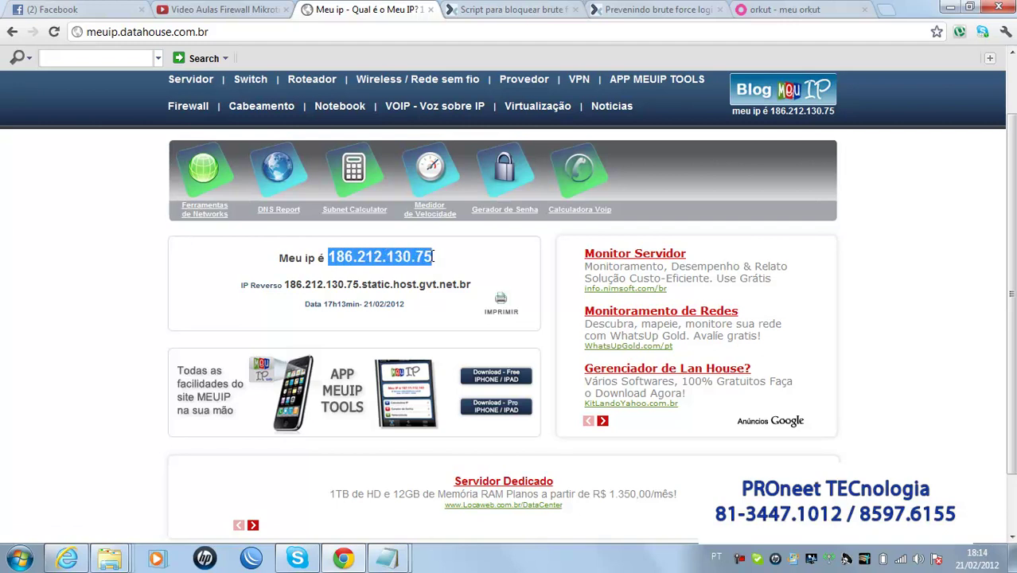
left_click(394, 283)
left_click_drag(364, 286, 471, 290)
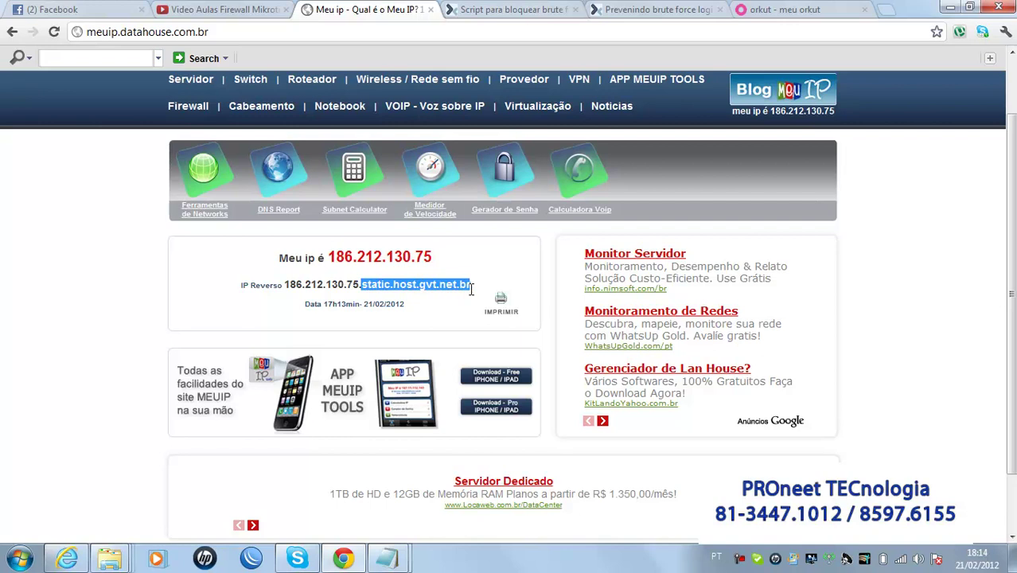
left_click(368, 284)
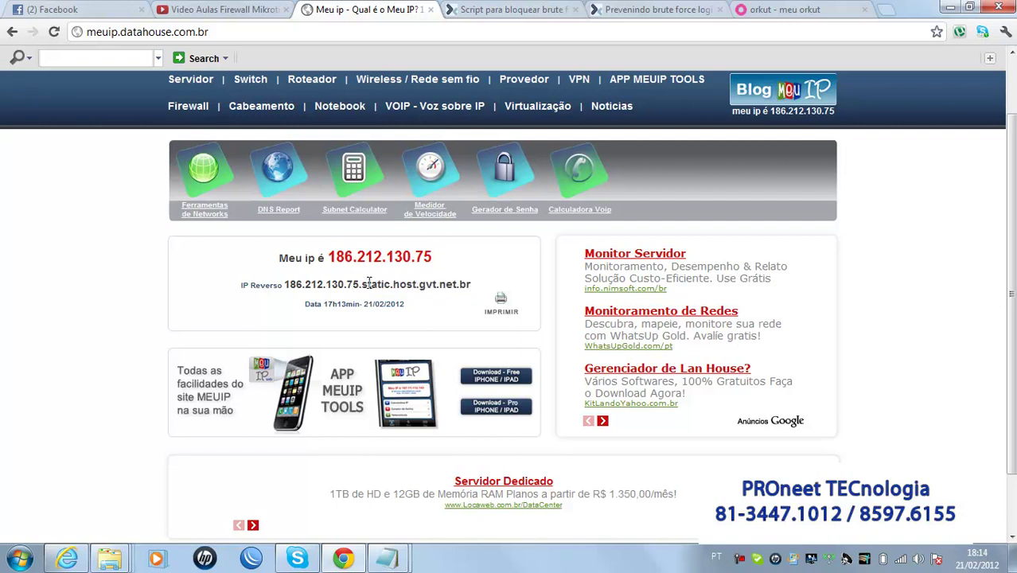
left_click_drag(366, 287, 471, 286)
left_click(458, 289)
left_click(480, 287)
scroll(480, 287, "down", 2)
scroll(480, 287, "up", 3)
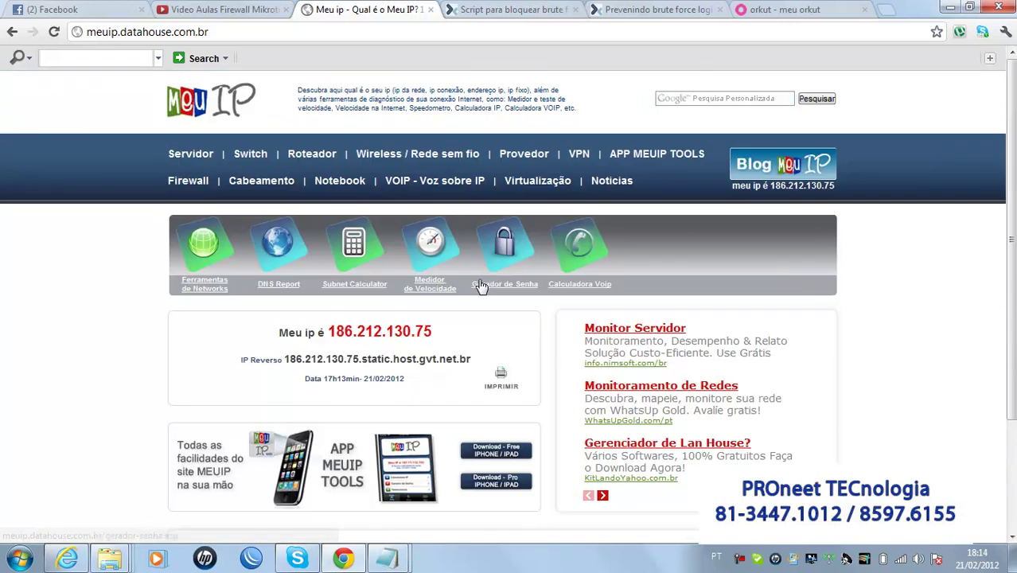
scroll(480, 287, "down", 2)
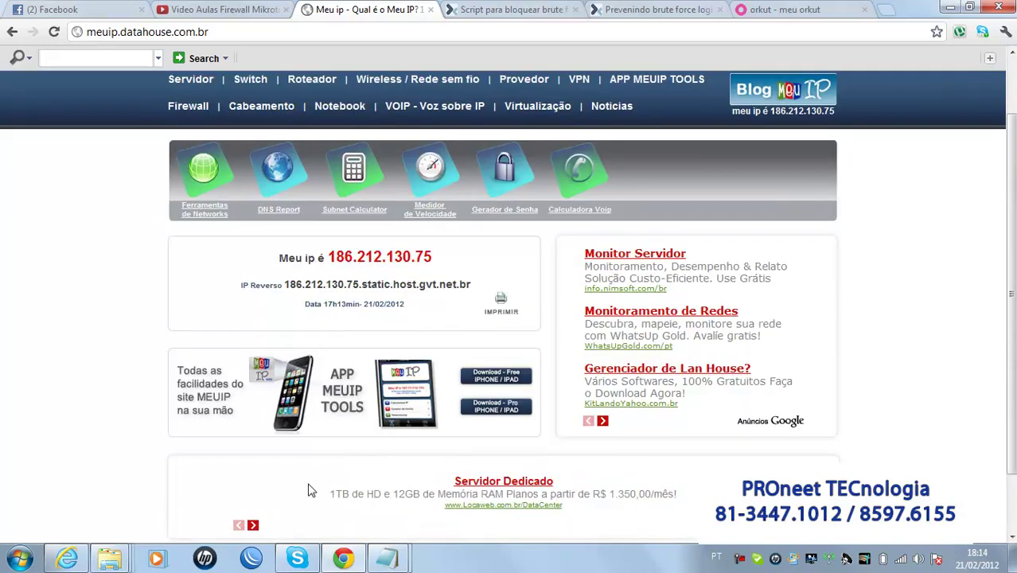
Step: Launch the WinBox loader, allow it to run, and connect to the router at 10.1.1.1 with the stored login
left_click(251, 559)
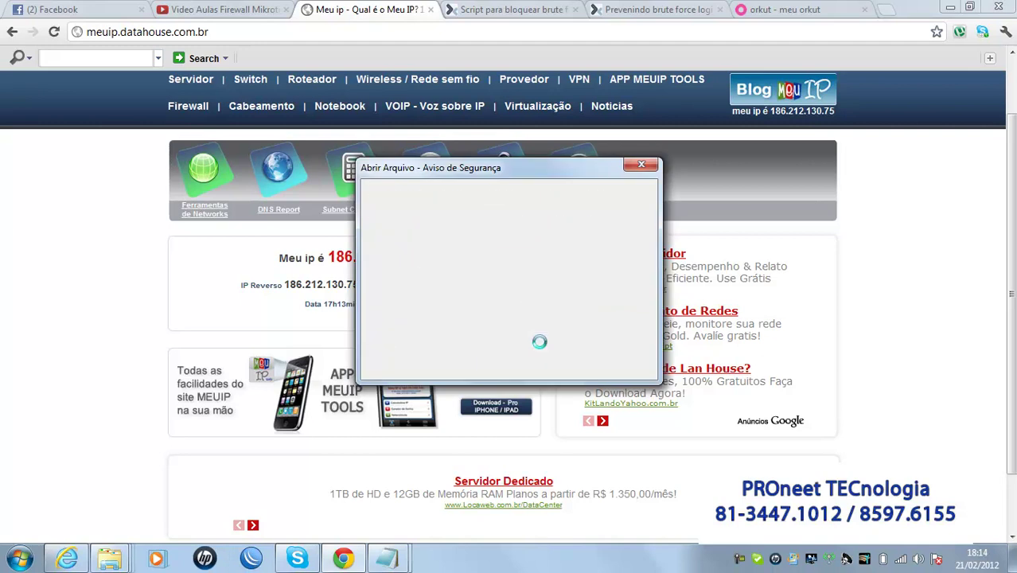
left_click(551, 293)
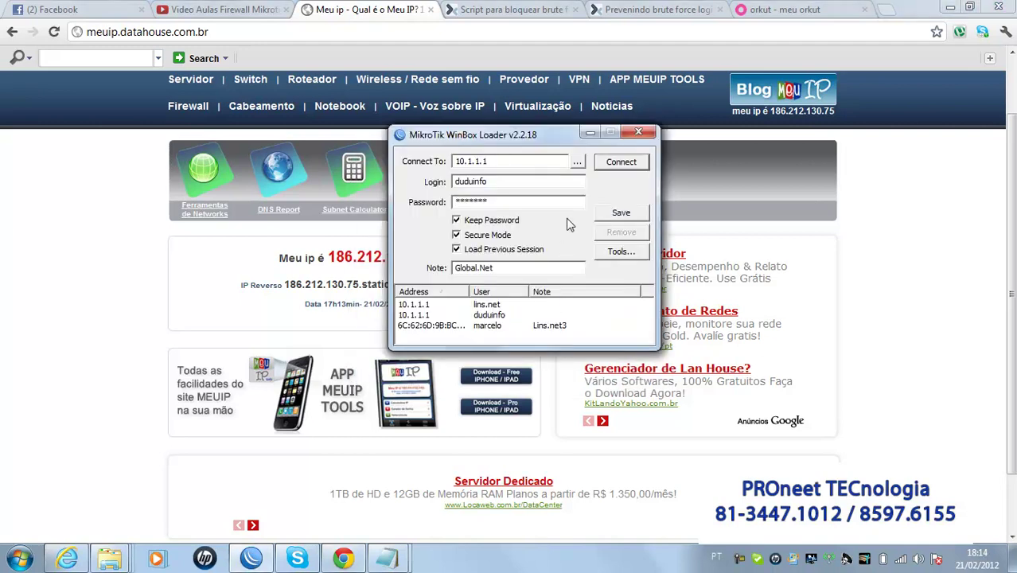
left_click(623, 167)
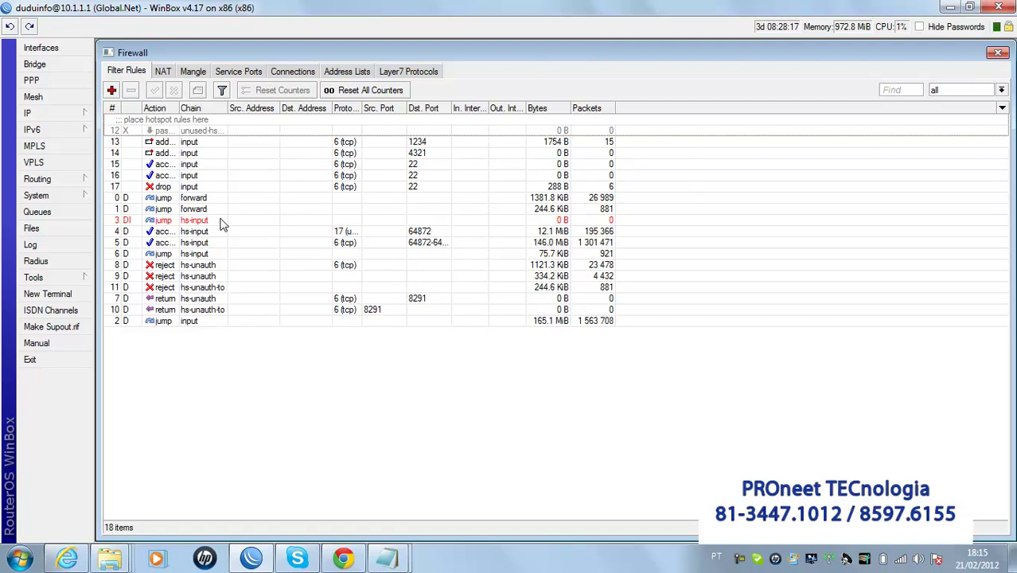
Step: Close the Firewall, File List and Terminal windows restored from the previous session to clear the workspace
left_click(997, 53)
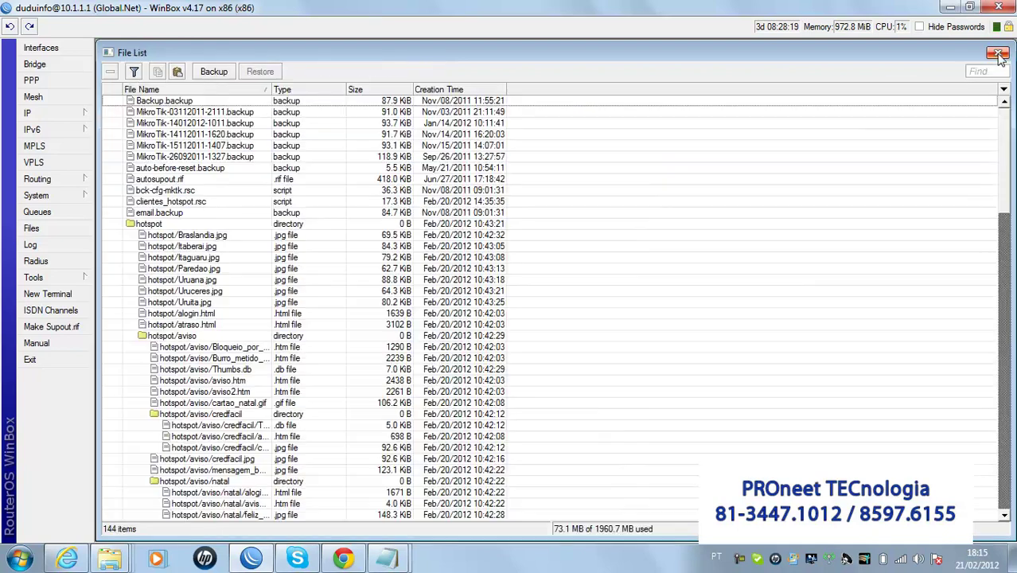
left_click(1000, 51)
left_click(763, 74)
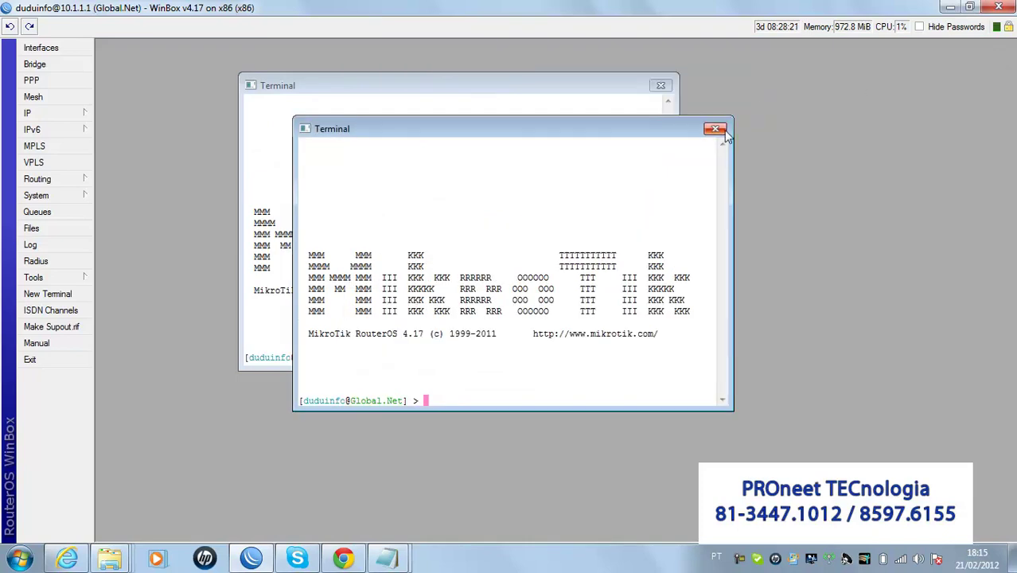
left_click(722, 128)
left_click(670, 85)
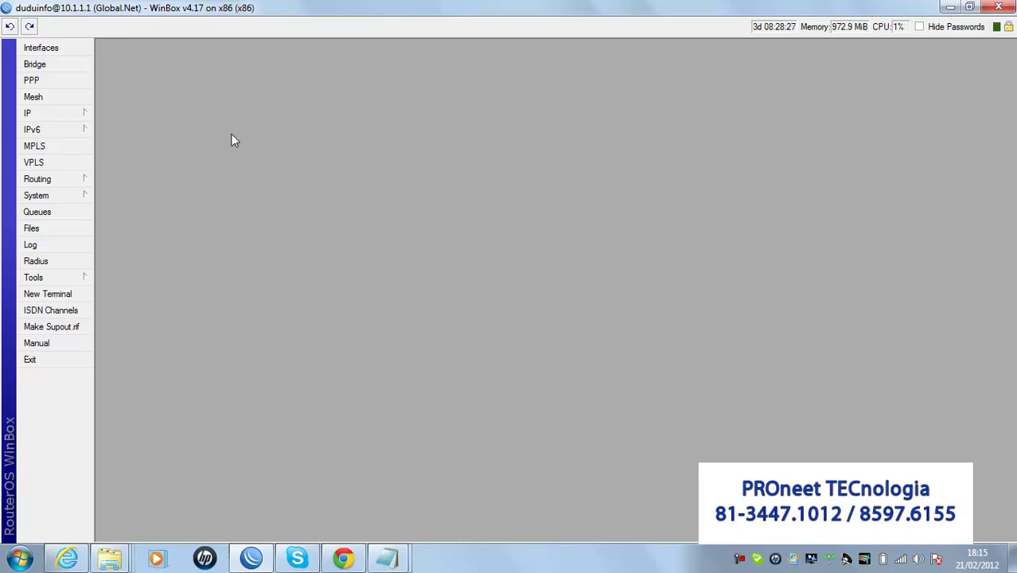
Step: Open the router's IP firewall, check its Layer7 protocols, and return to the filter rules list
left_click(82, 114)
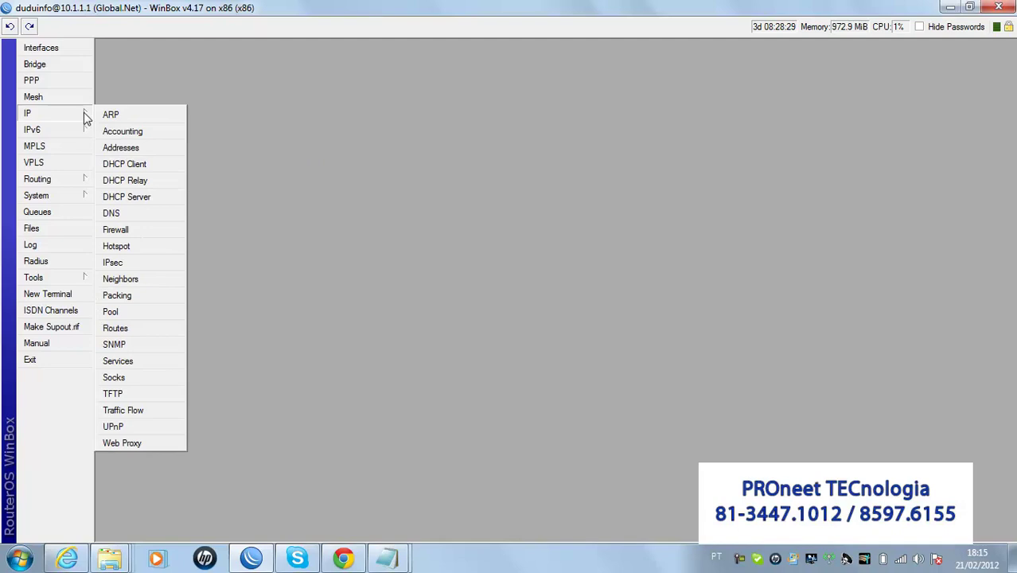
left_click(119, 230)
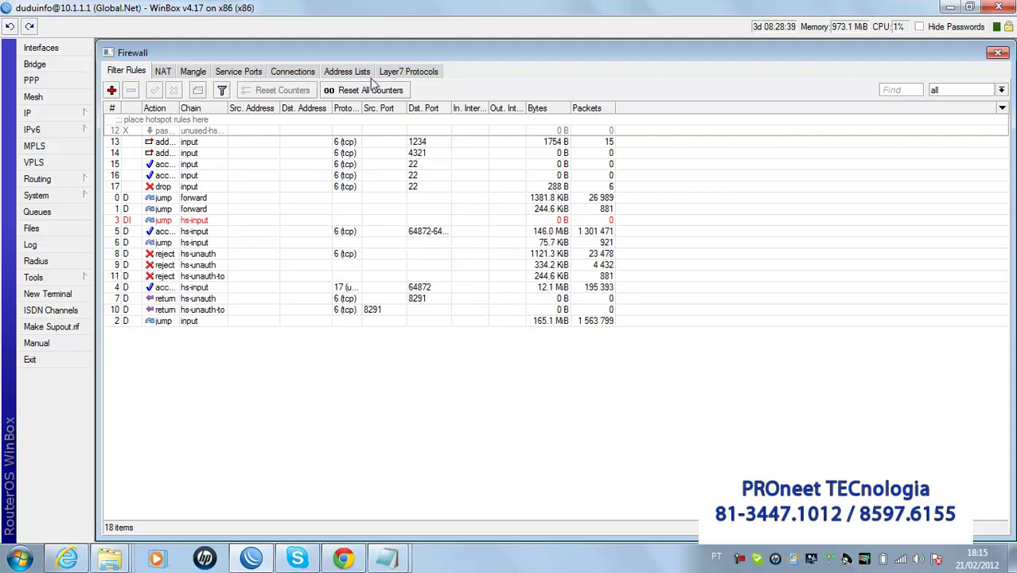
left_click(410, 72)
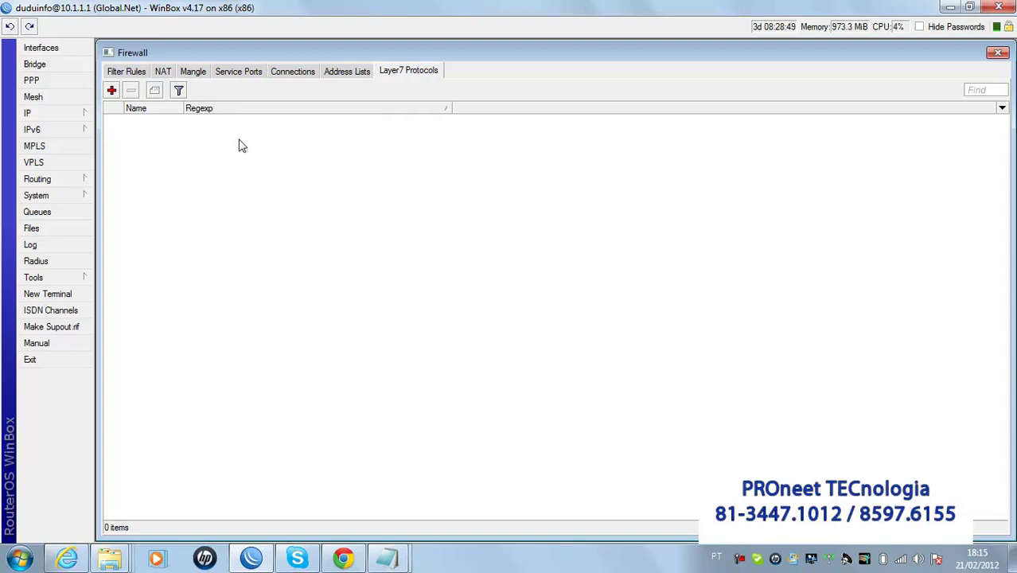
left_click(127, 73)
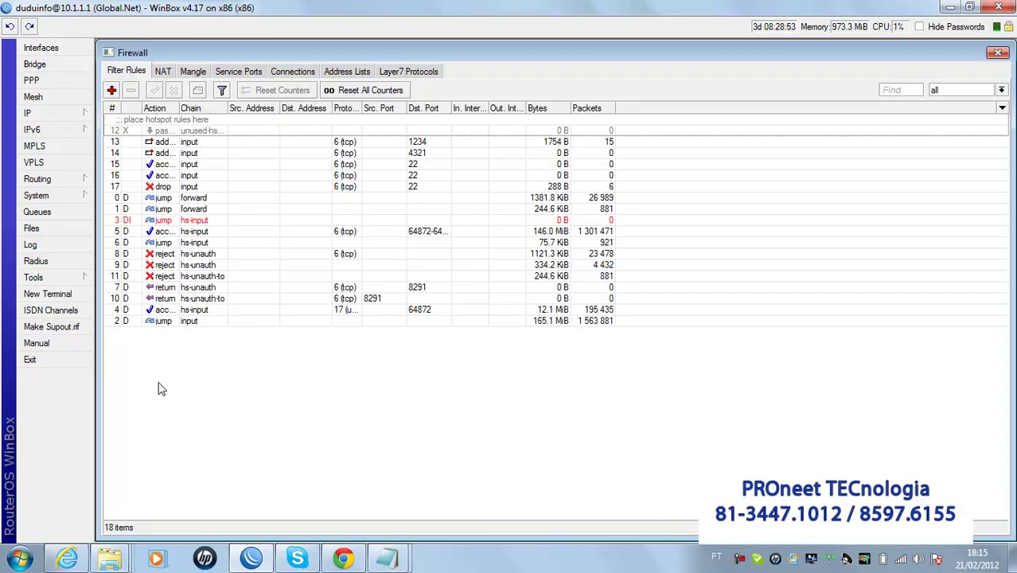
Step: Create a new firewall filter rule on the forward chain and set its action to drop
left_click(112, 92)
left_click_drag(473, 70, 459, 52)
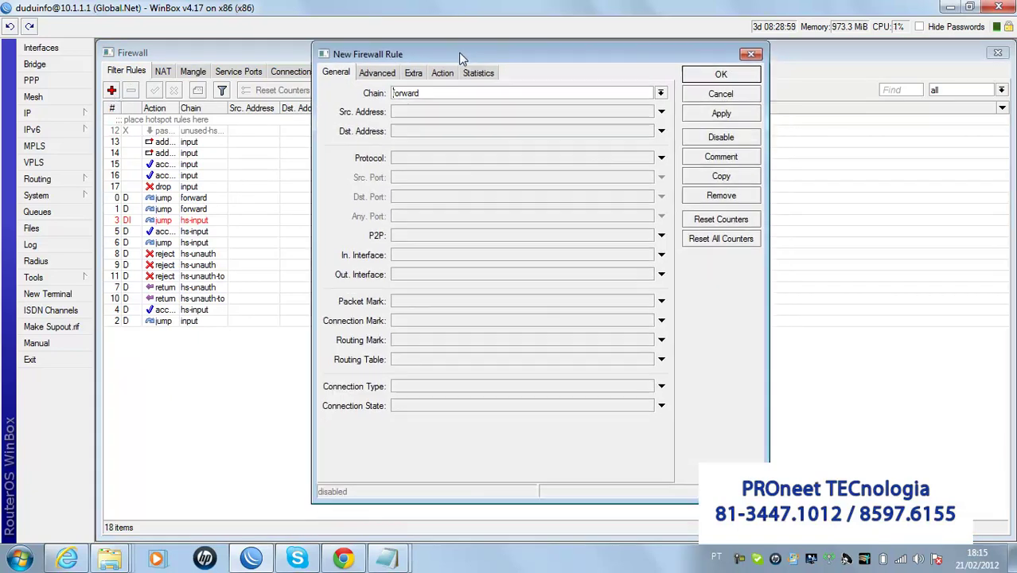
left_click(477, 92)
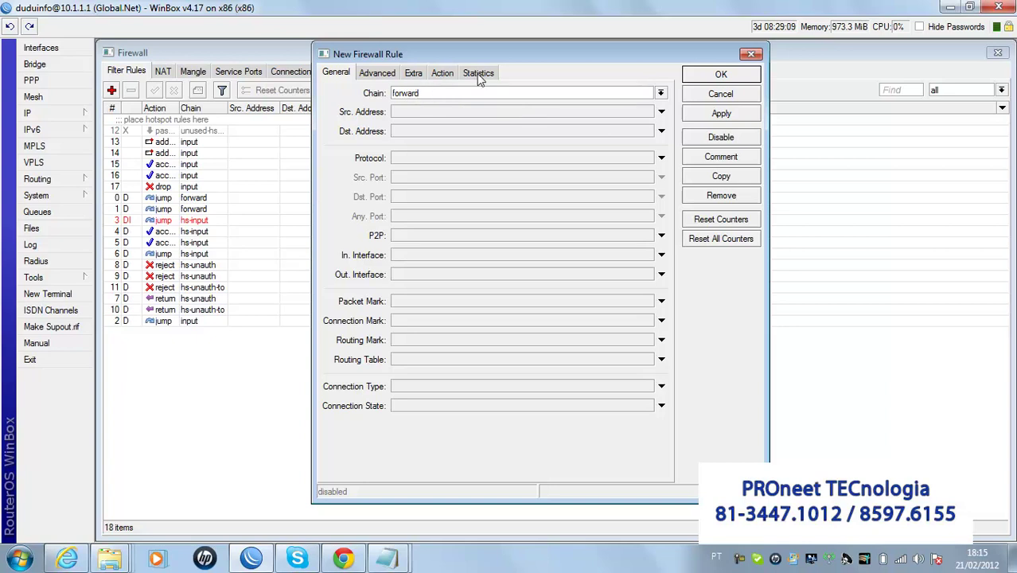
left_click(443, 74)
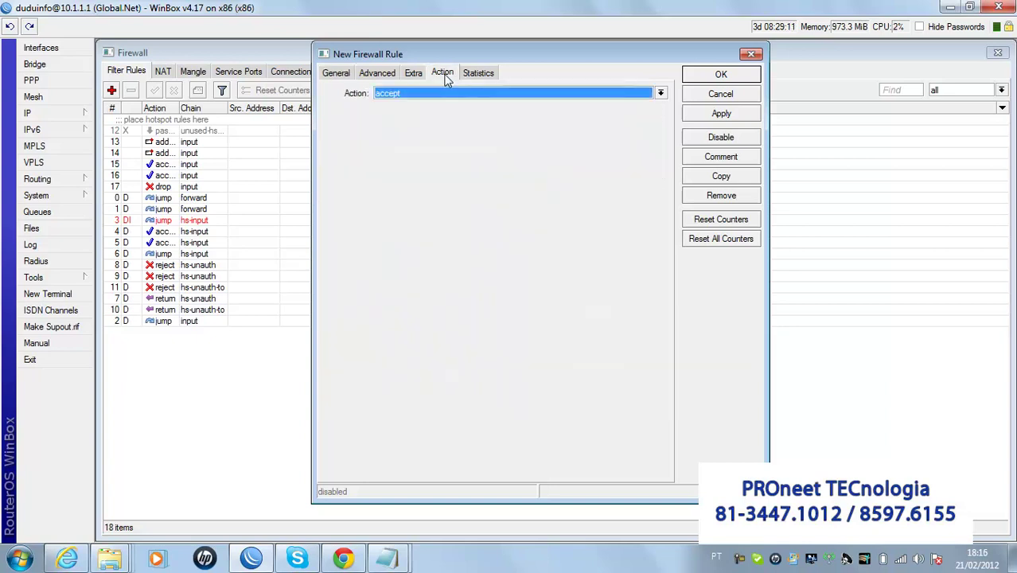
left_click(434, 94)
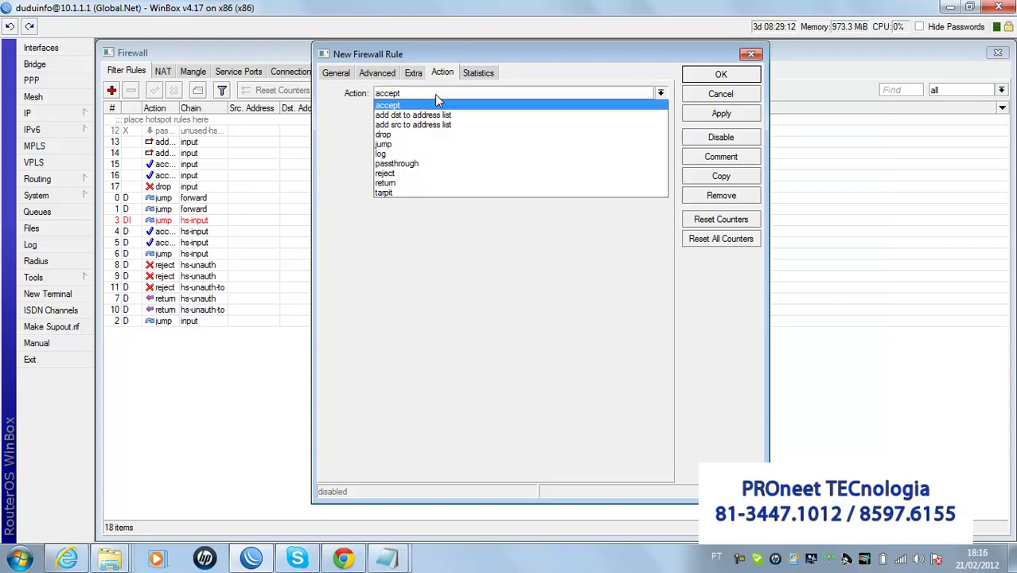
left_click(425, 135)
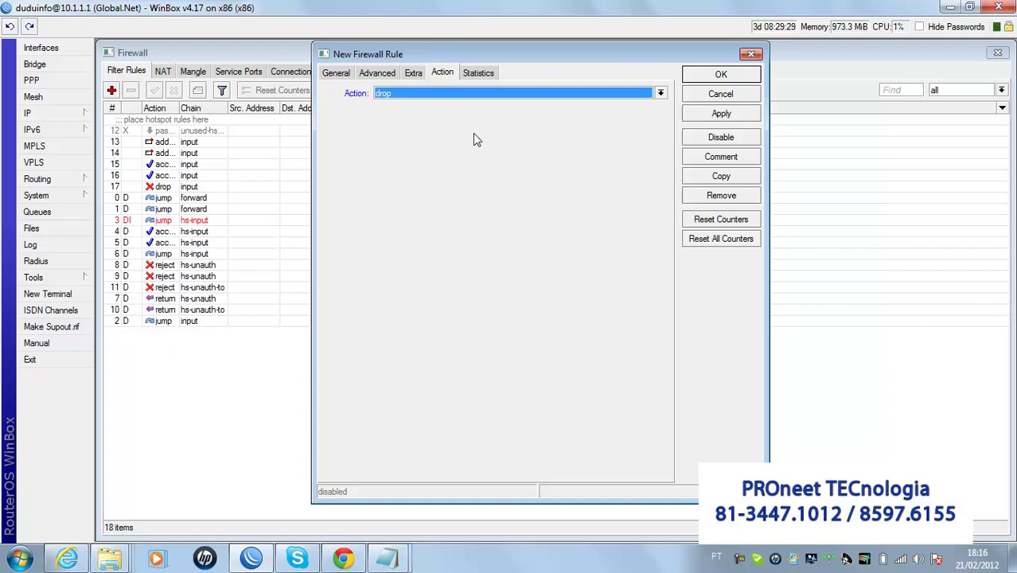
Step: Set the rule's Content match to static.host.gvt.net.br, copied from the reverse IP on the browser page, and apply the rule
left_click(378, 73)
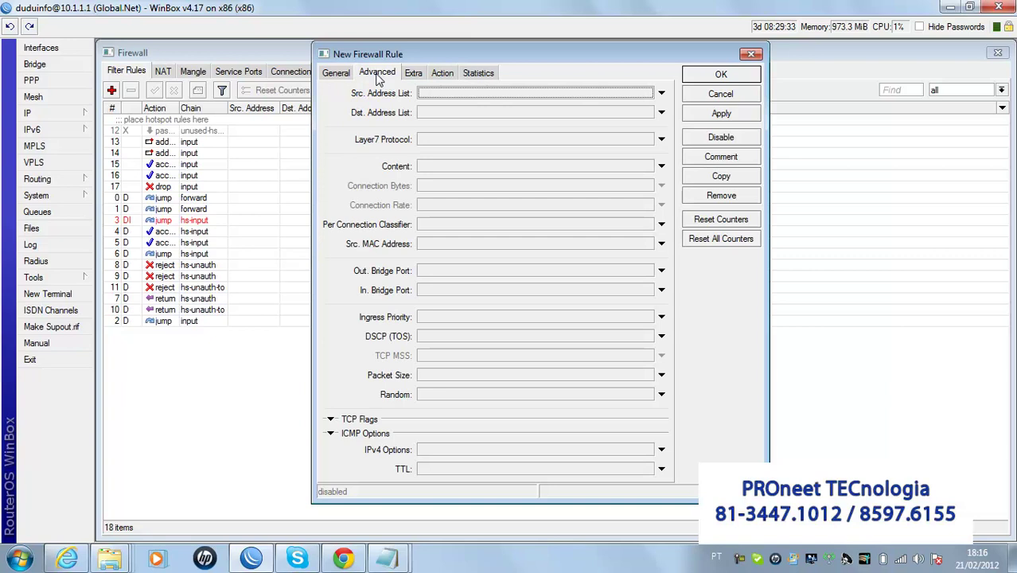
left_click(430, 166)
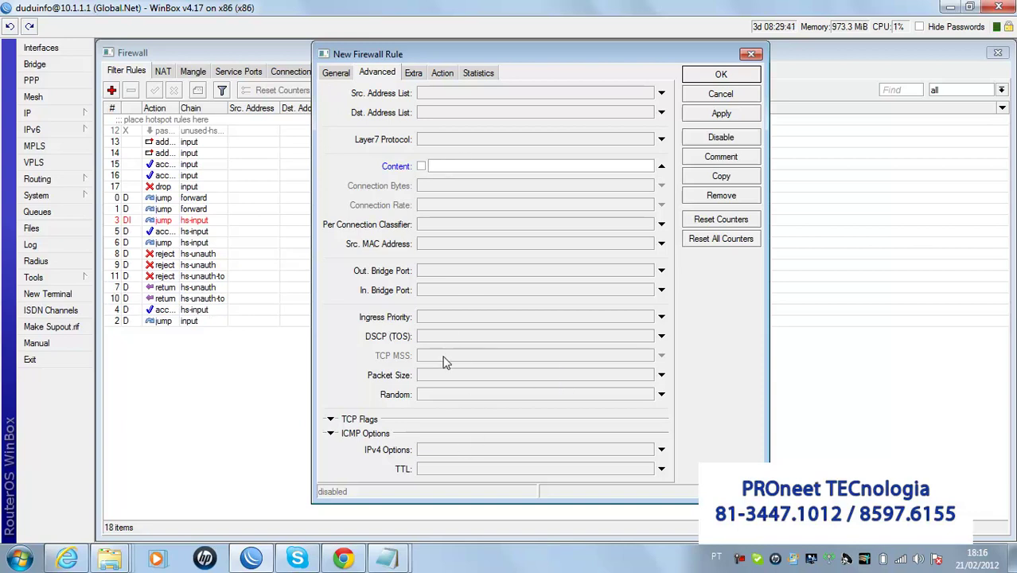
left_click(343, 558)
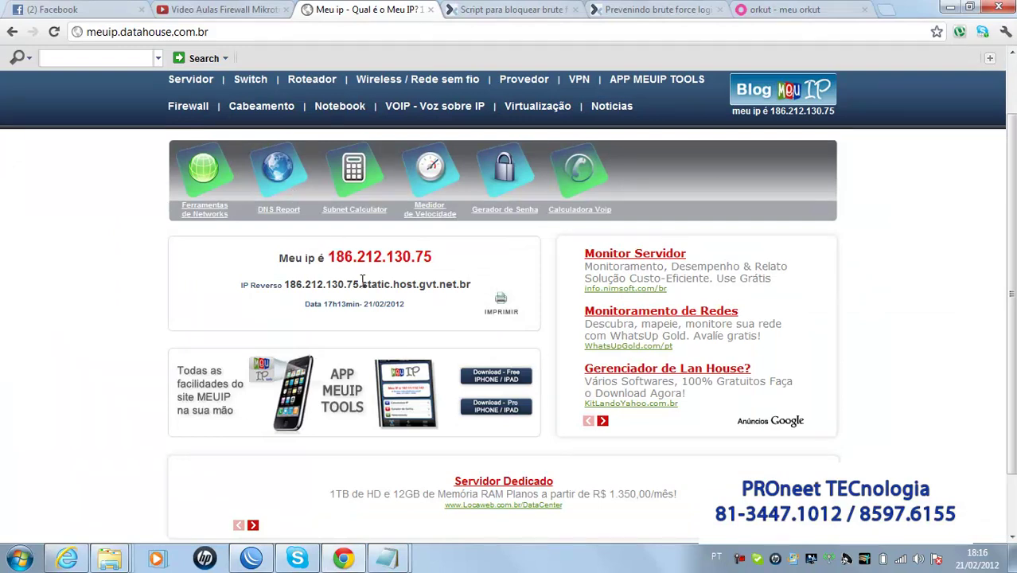
left_click_drag(363, 284, 473, 285)
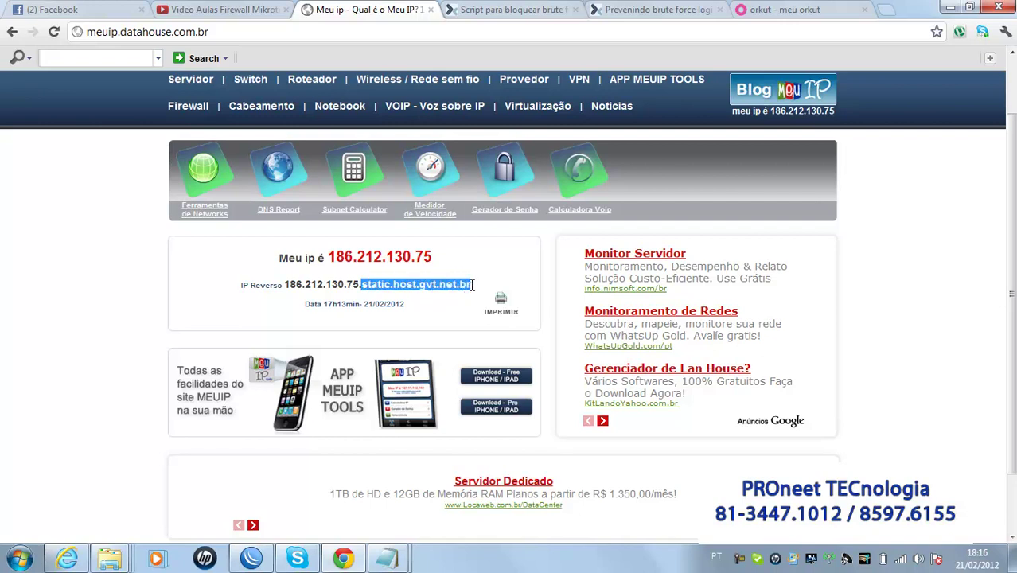
right_click(446, 289)
left_click(498, 295)
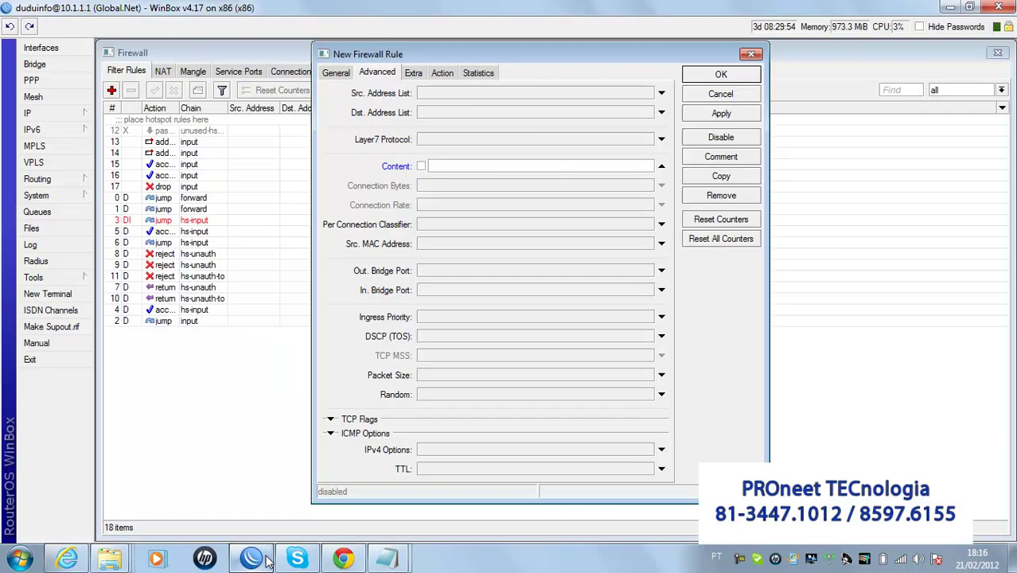
left_click(251, 558)
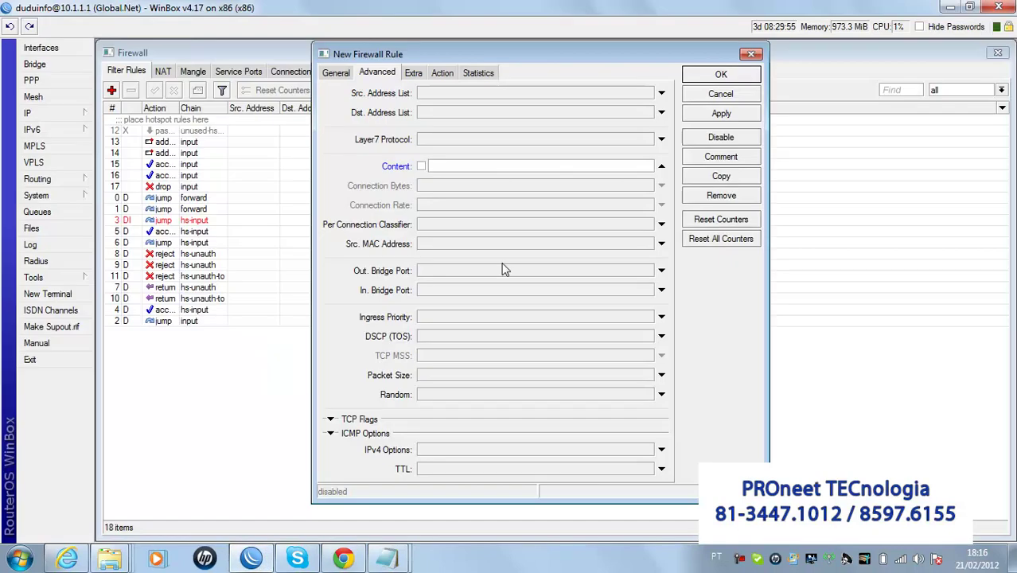
right_click(473, 169)
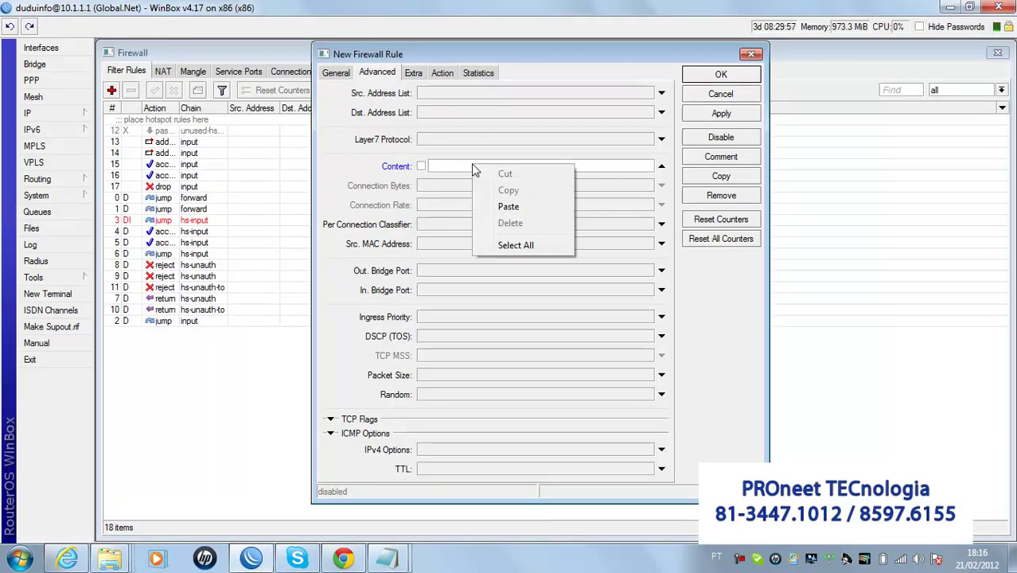
left_click(509, 207)
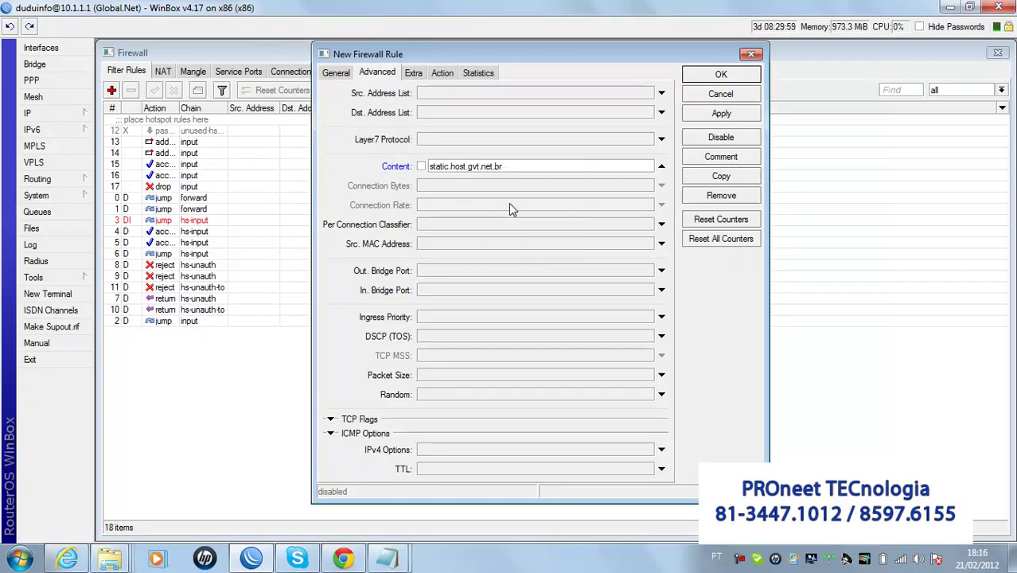
left_click(703, 116)
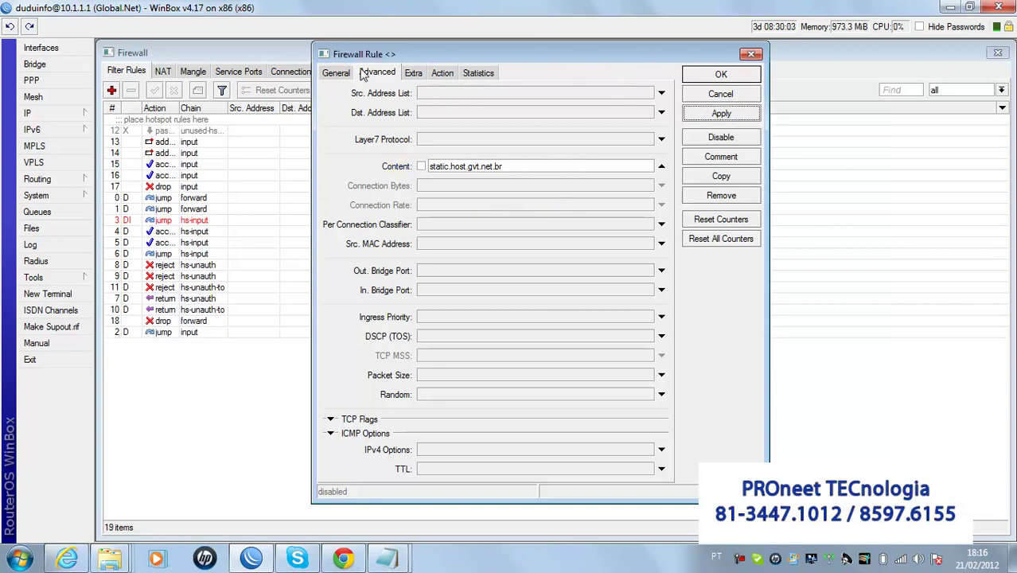
Step: Review the applied drop rule's chain setting and its Content match text
left_click(336, 73)
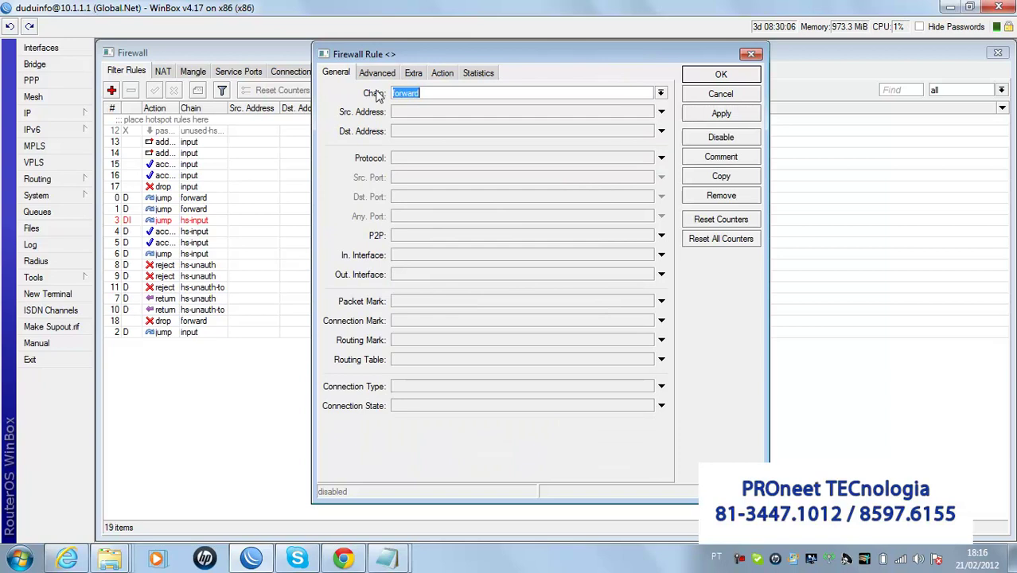
left_click(431, 94)
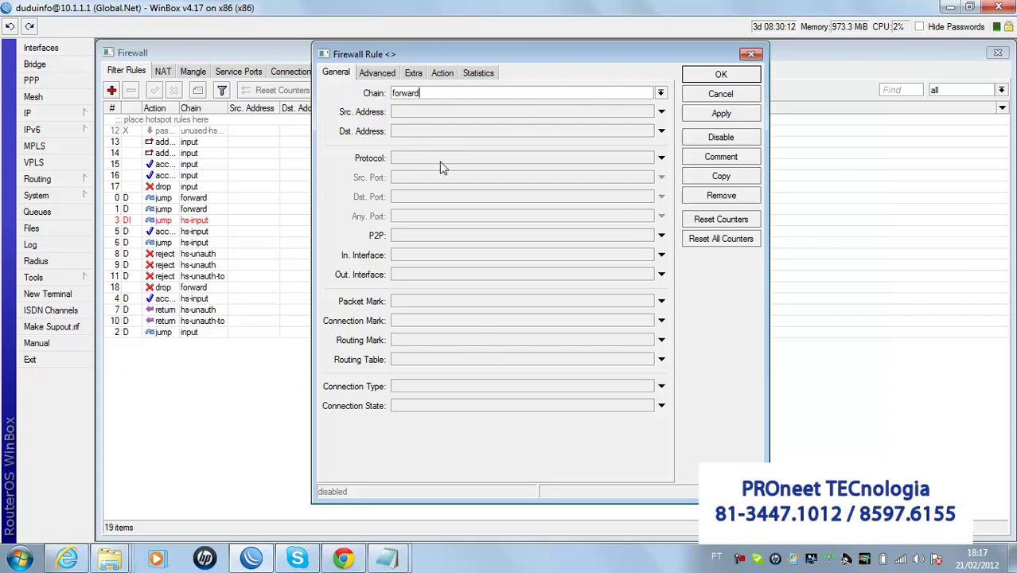
left_click(379, 73)
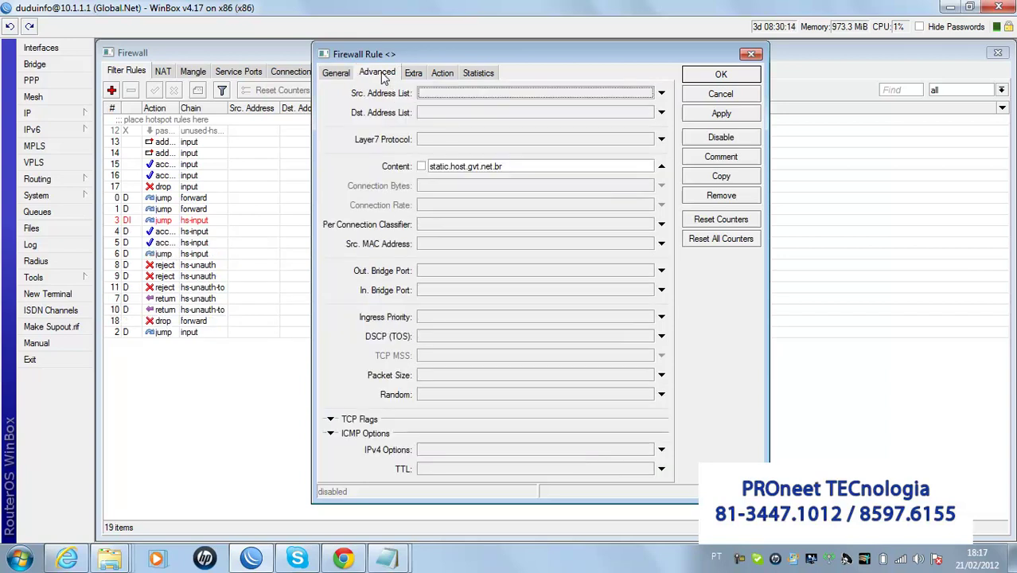
left_click(517, 168)
left_click_drag(518, 168, 436, 169)
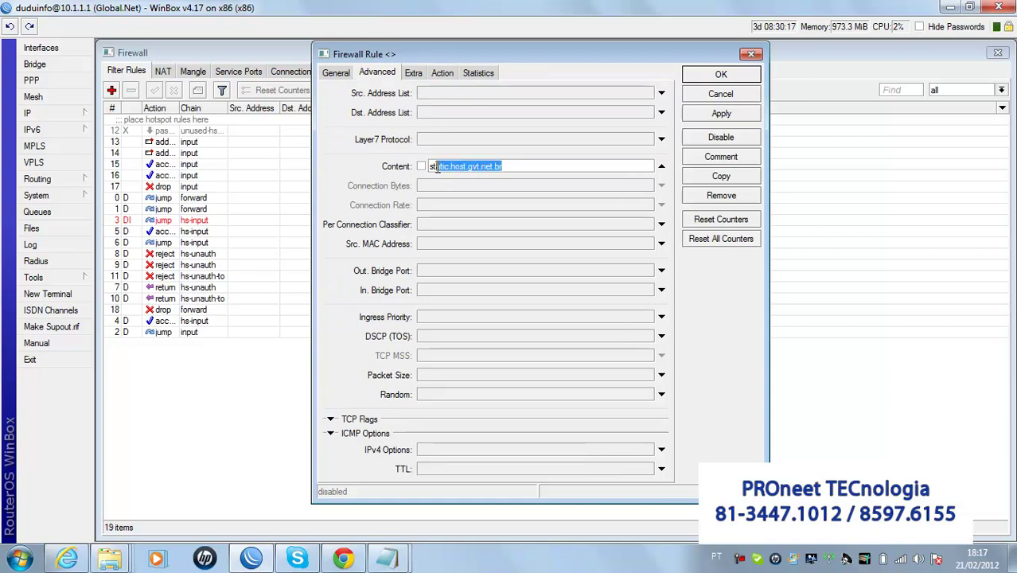
Step: Copy static.host.gvt.net.br again from the reverse IP in the browser and return to the rule's Content setting in WinBox
left_click(349, 560)
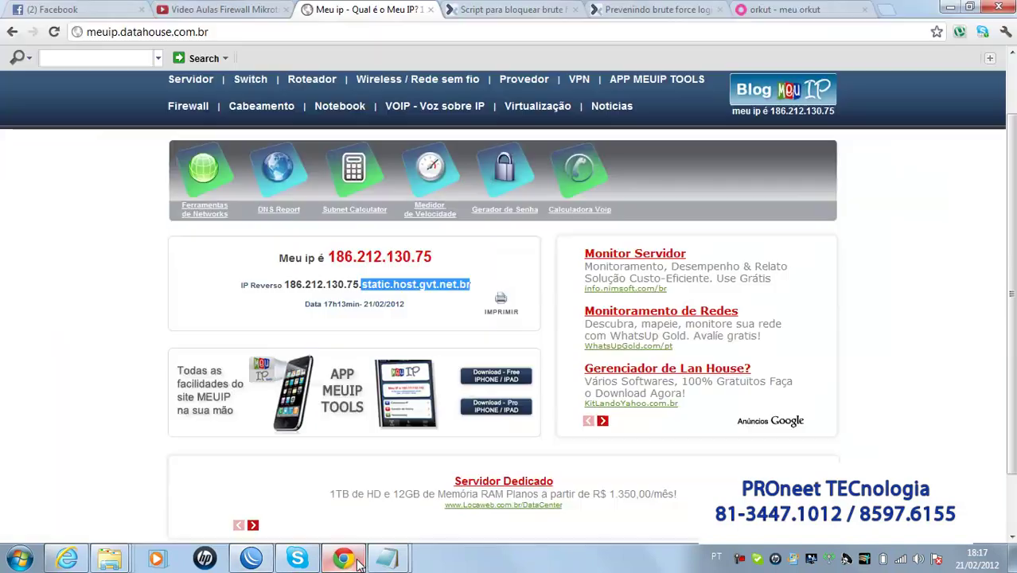
left_click(363, 289)
mouse_move(363, 285)
left_mouse_down()
mouse_move(469, 287)
mouse_move(362, 286)
left_mouse_up()
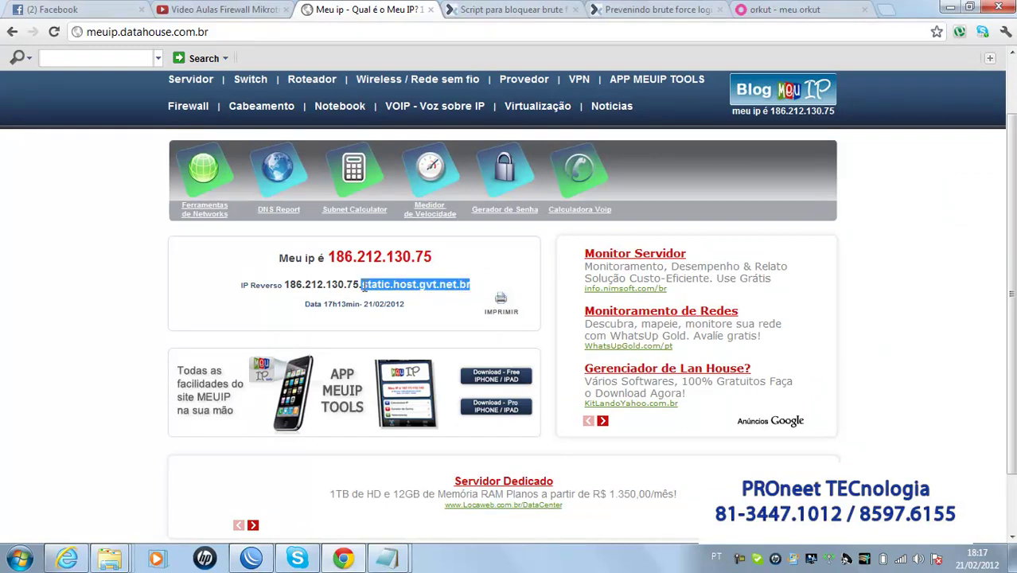
right_click(379, 290)
left_click(406, 296)
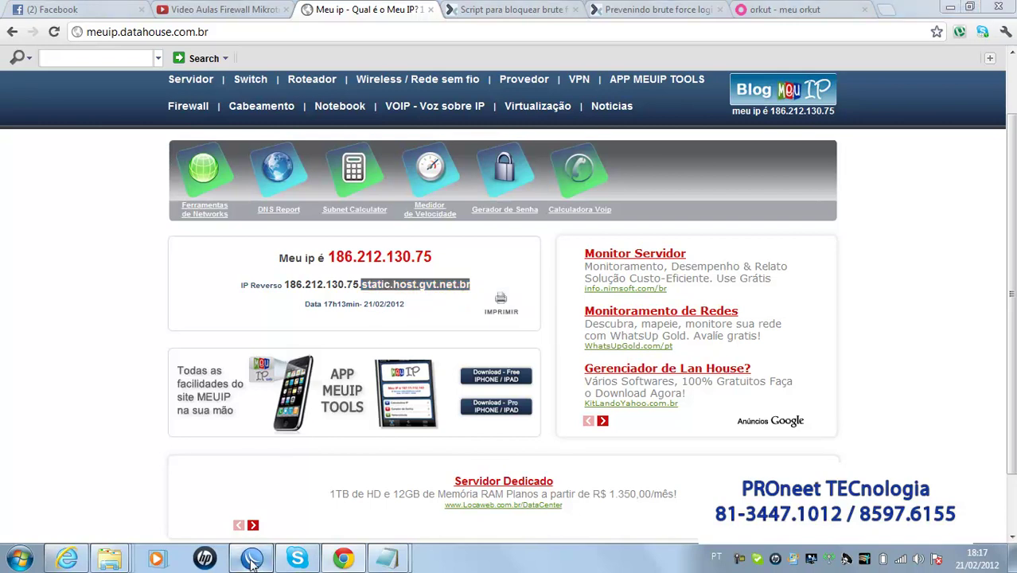
left_click(252, 558)
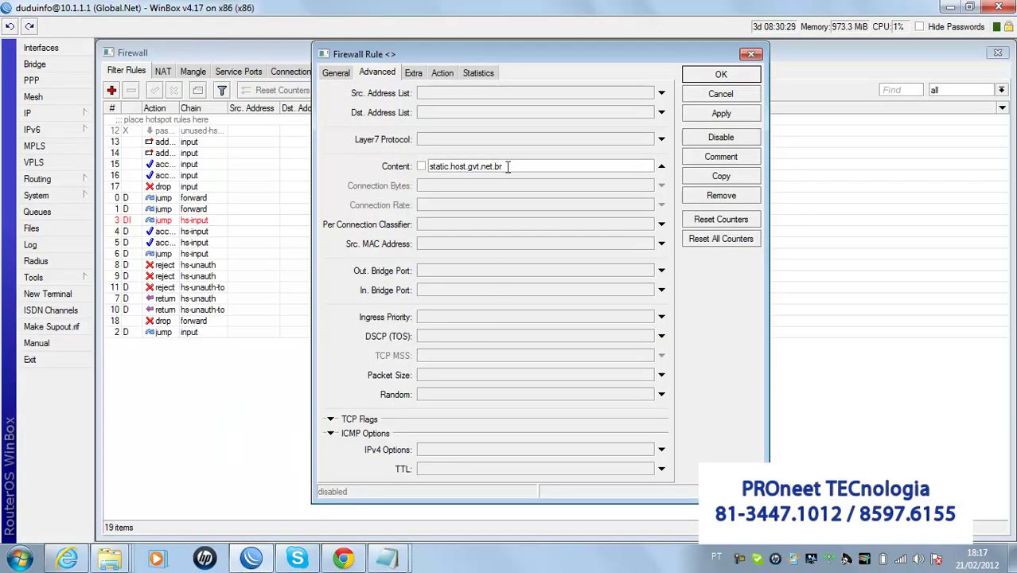
Step: Check the rule's extra options and drop action, apply the rule, and close it back to the filter rules list
left_click(413, 72)
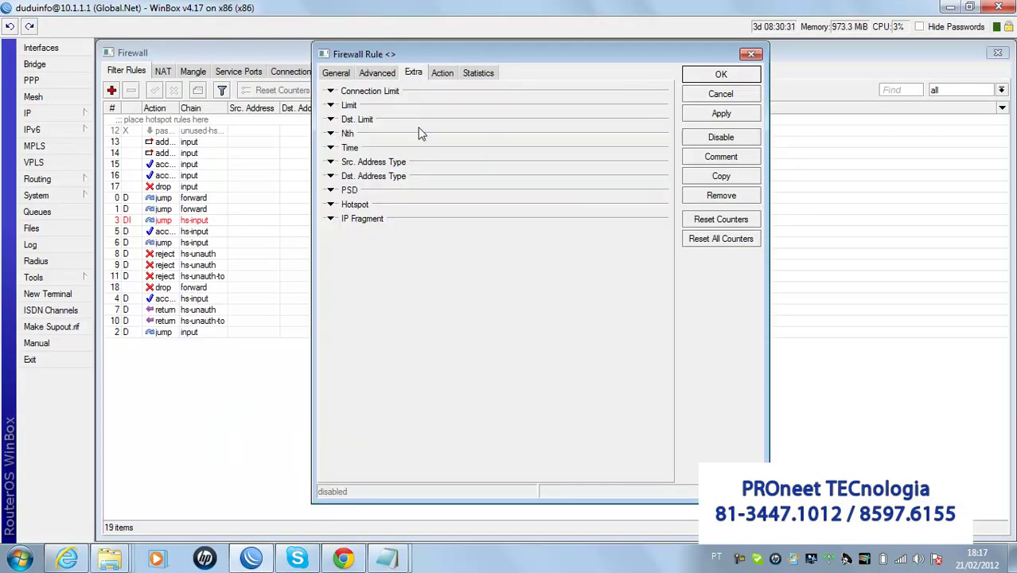
left_click(442, 72)
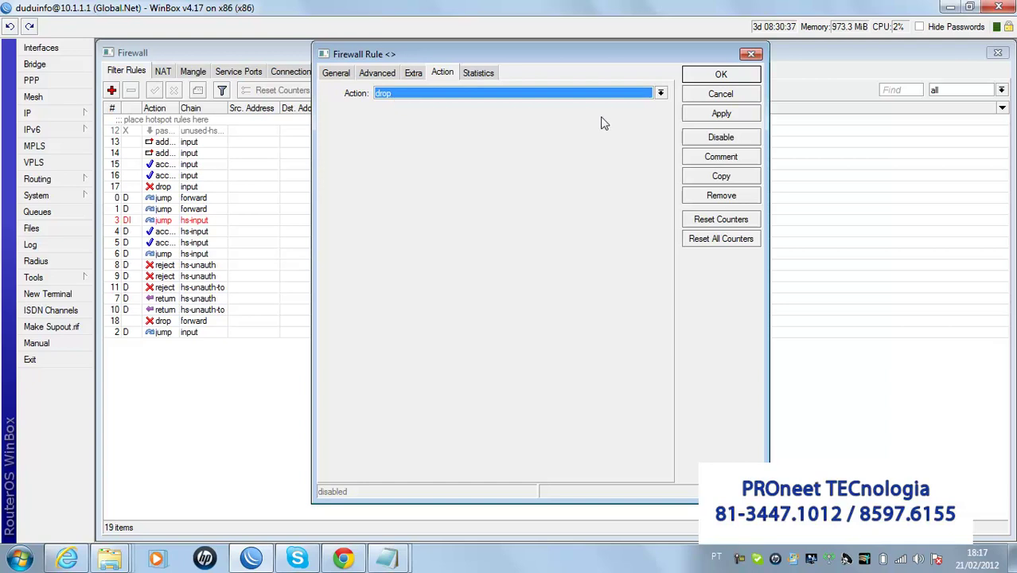
left_click(719, 115)
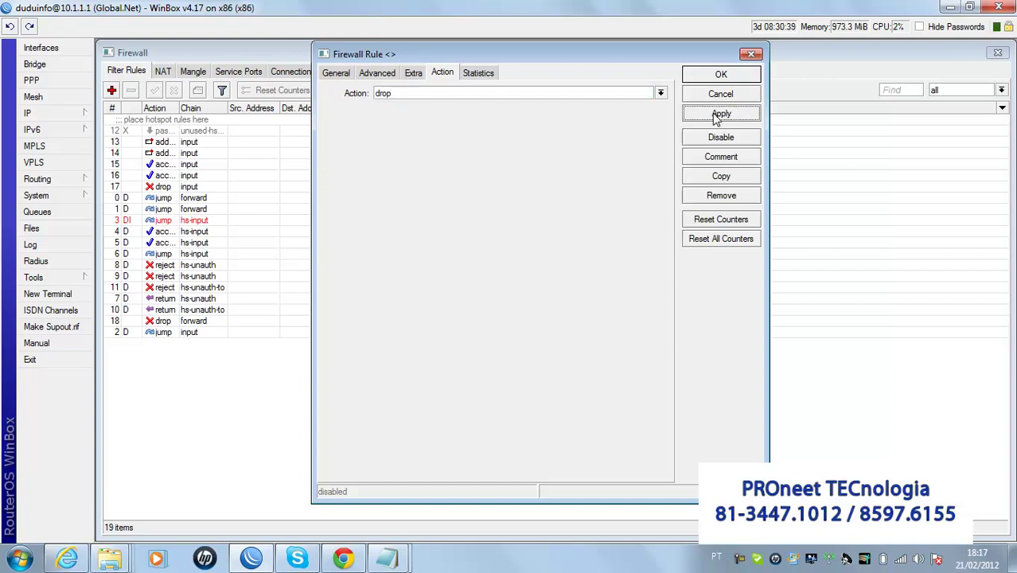
left_click(719, 76)
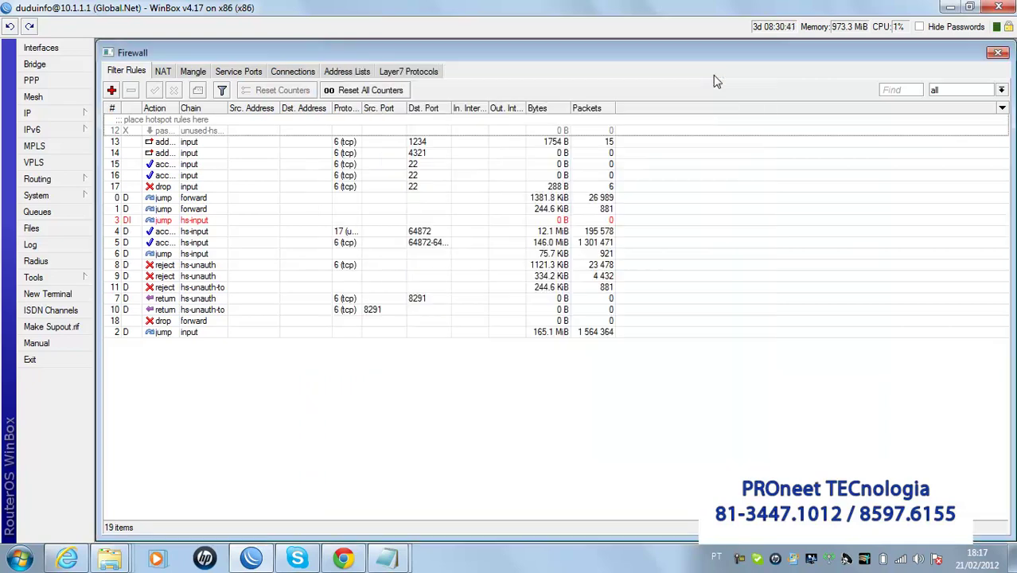
Step: Switch to the browser and load google.com to test general web access with the drop rule active
left_click(950, 7)
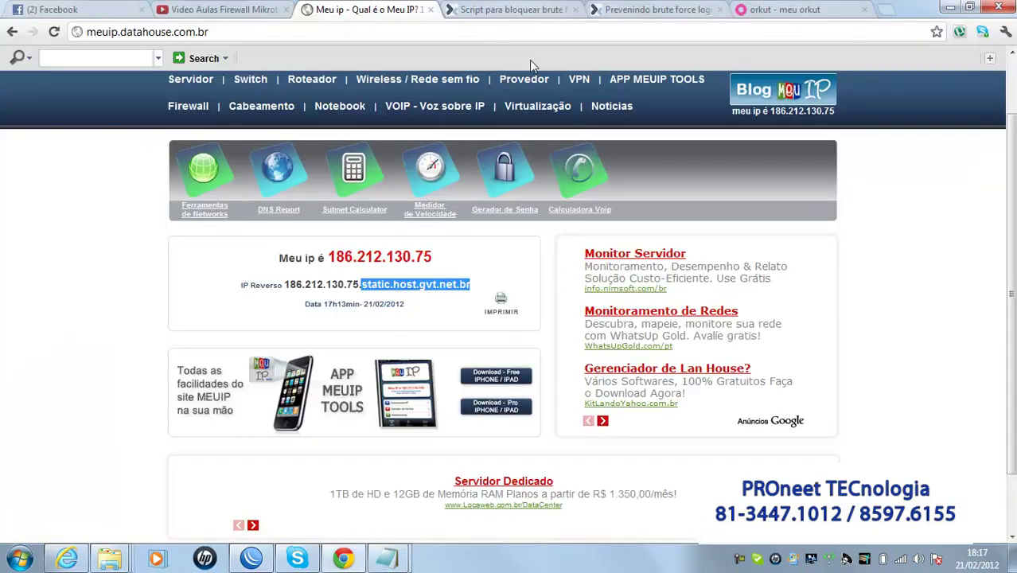
left_click(416, 36)
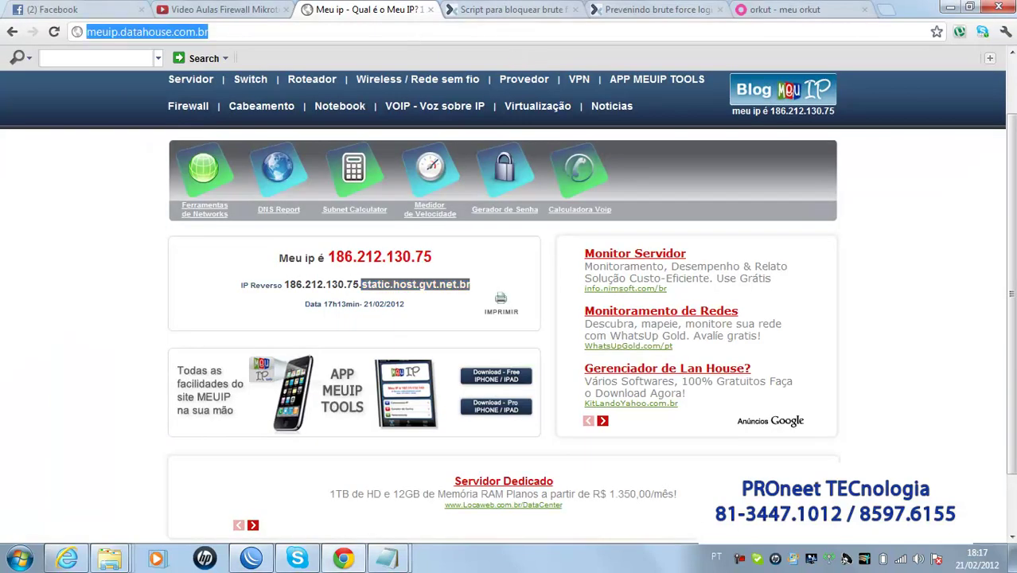
type("google.com")
key("Return")
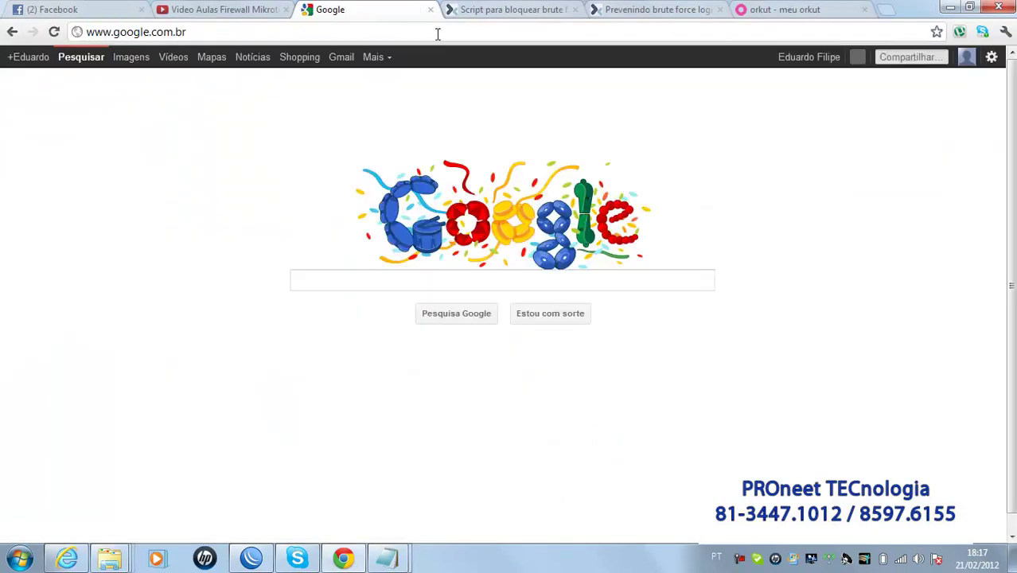
left_click(468, 35)
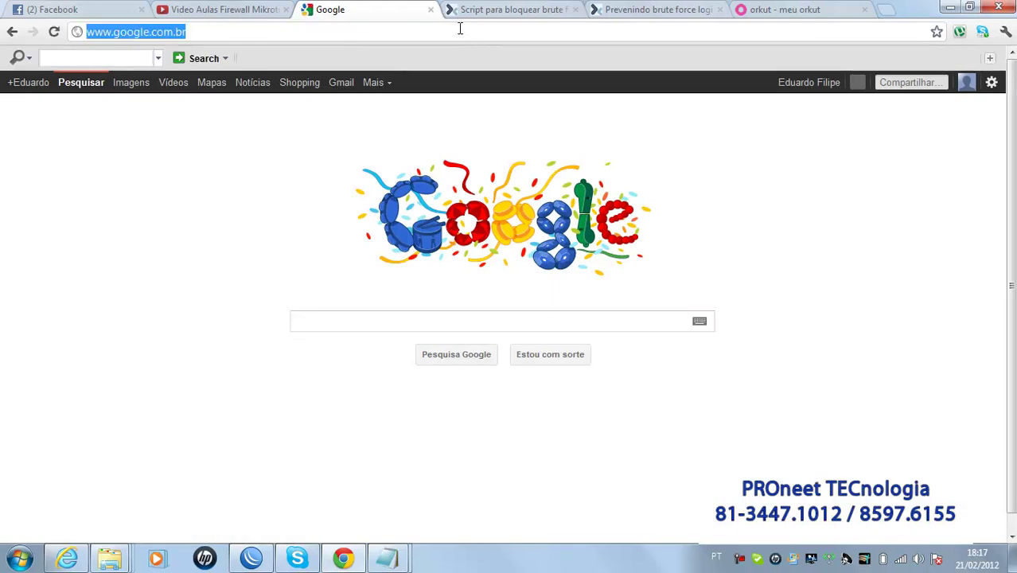
type("www.e")
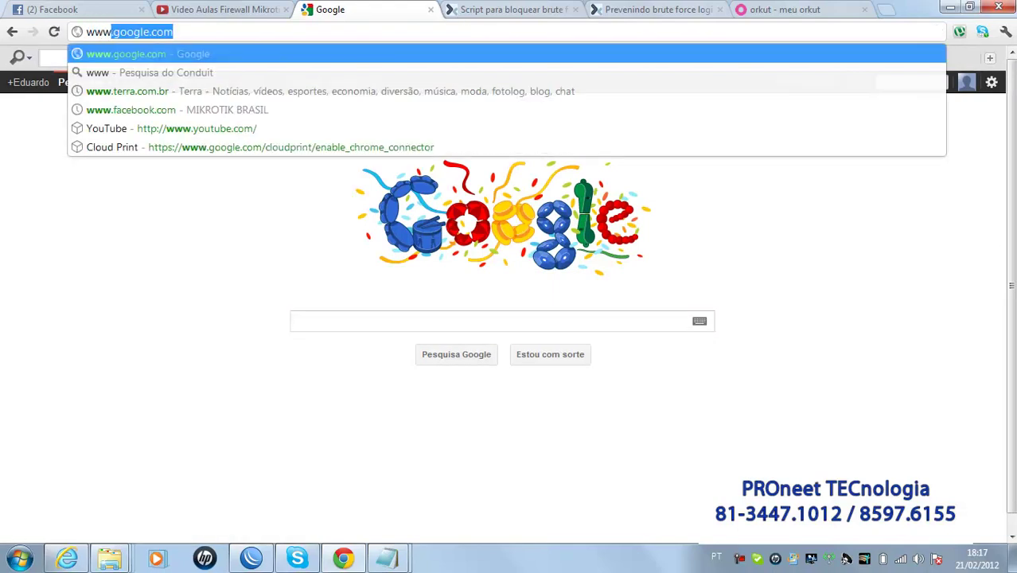
key("BackSpace")
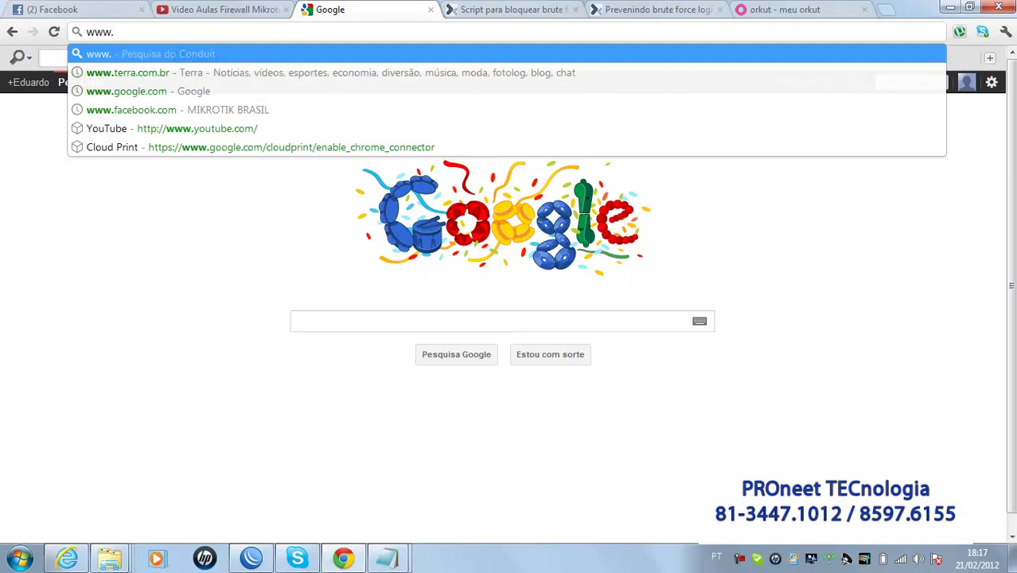
type("meu")
key("Return")
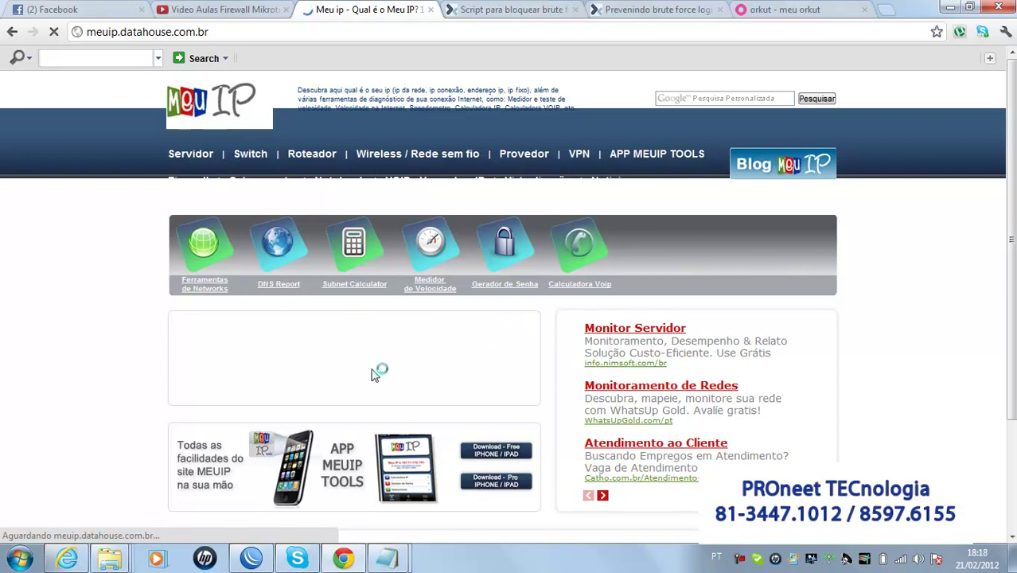
Step: Review the forward drop rule's traffic statistics in WinBox, close the rule, and recheck the Meu IP page in the browser
key("alt+Tab")
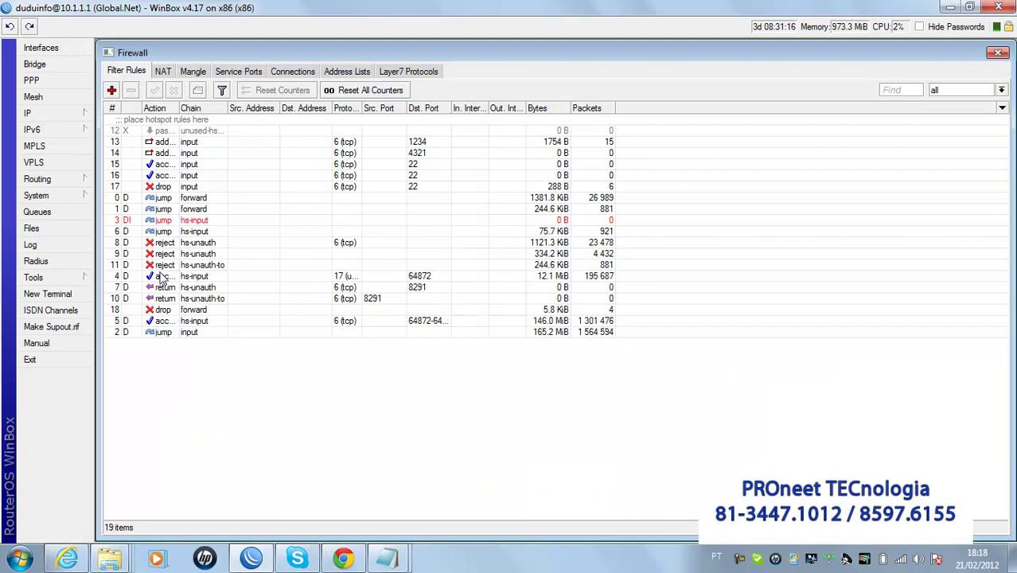
left_click(158, 311)
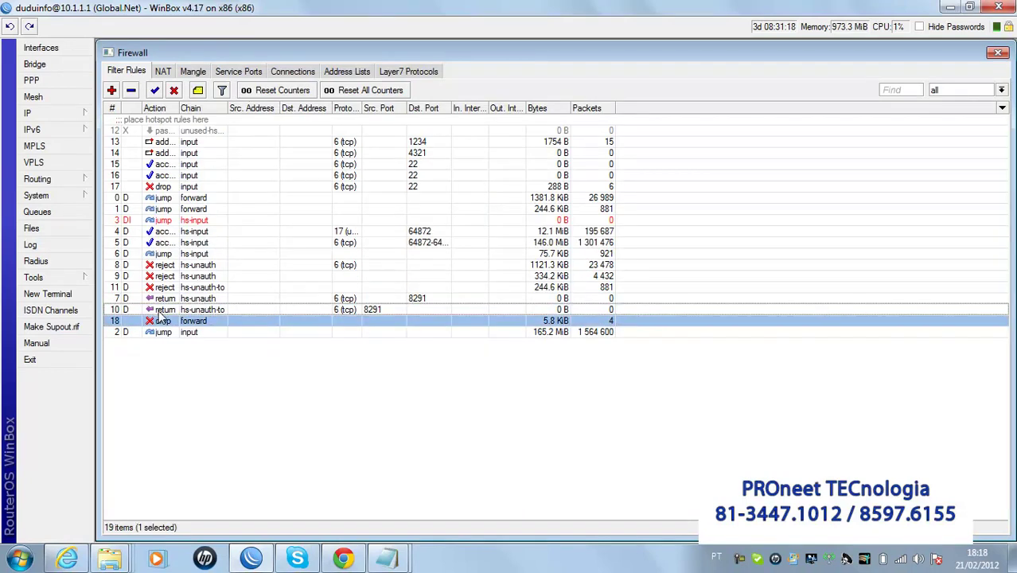
double_click(160, 321)
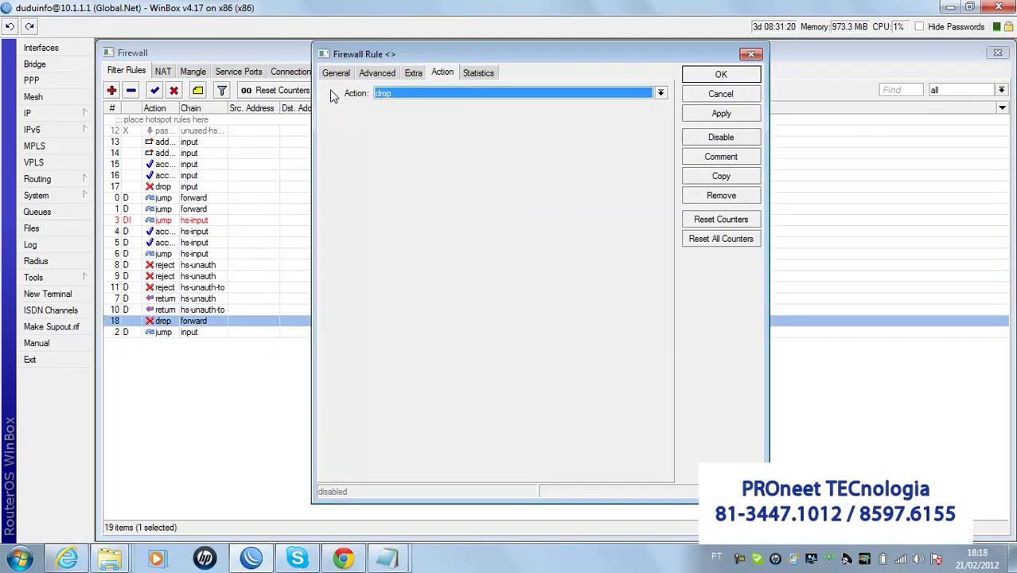
left_click(336, 73)
left_click(481, 74)
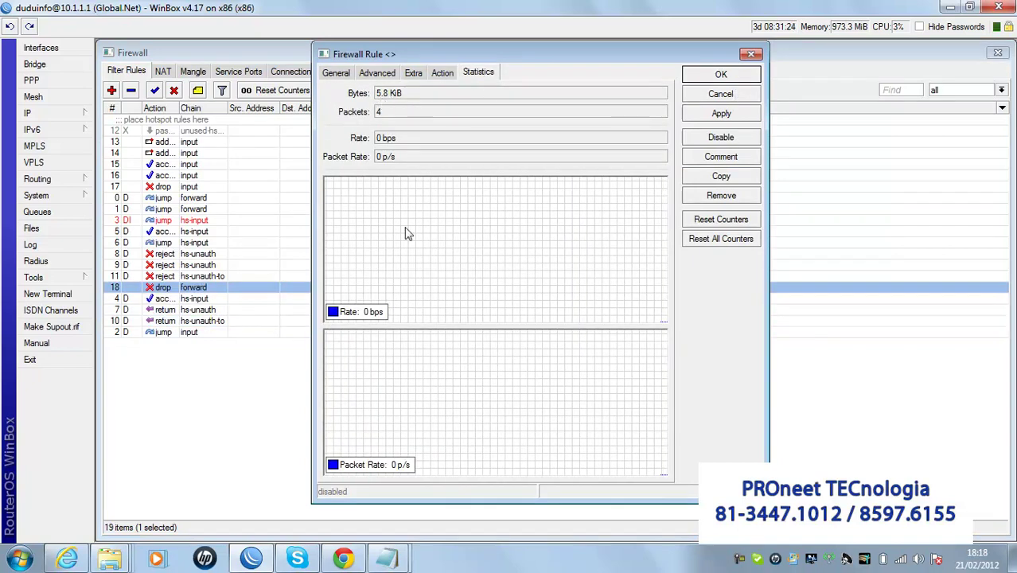
left_click(720, 75)
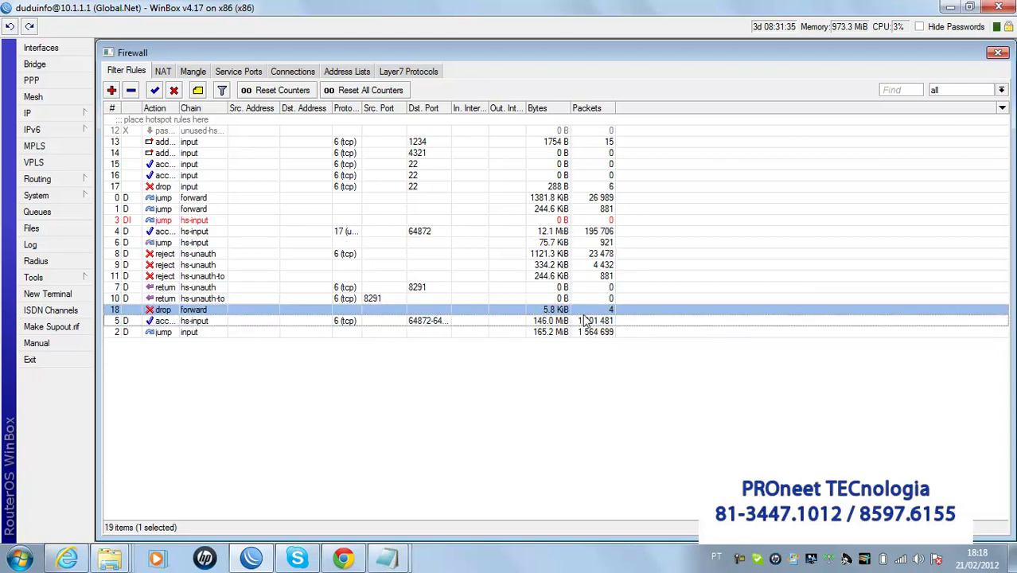
left_click(346, 561)
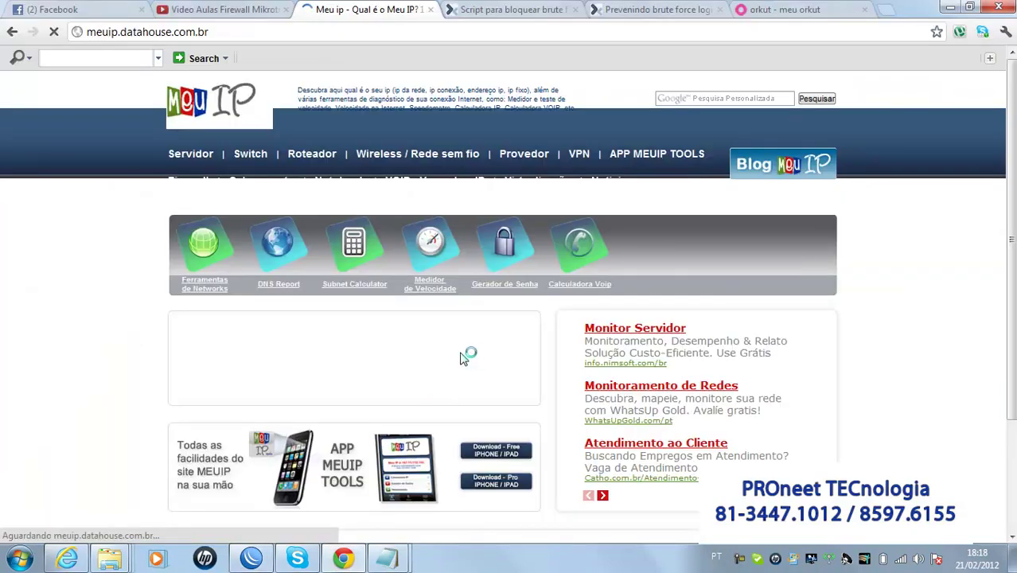
Step: In WinBox, add the comment BLOQUEIO DNS REVERSO to the forward drop rule
left_click(263, 558)
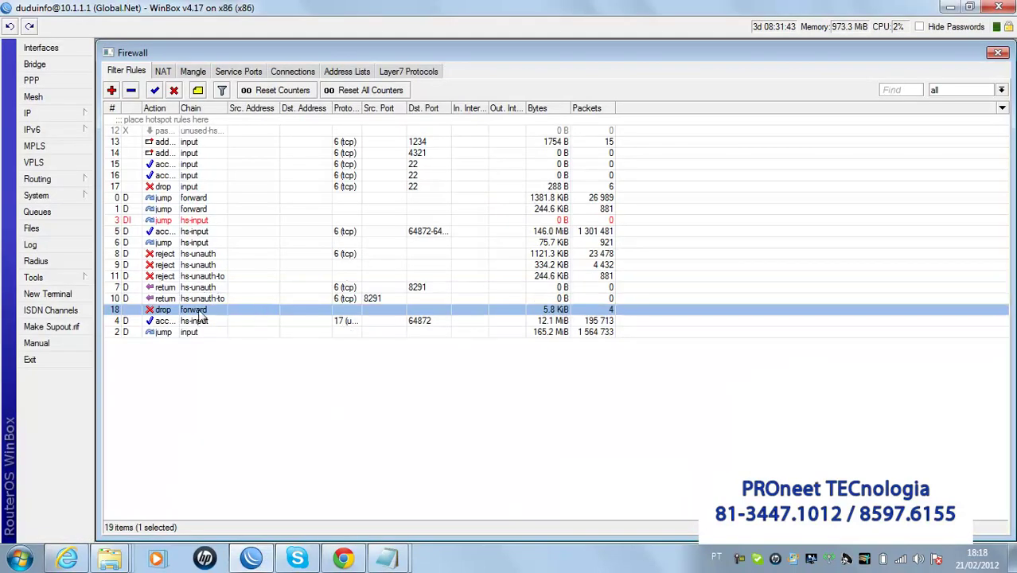
left_click(170, 311)
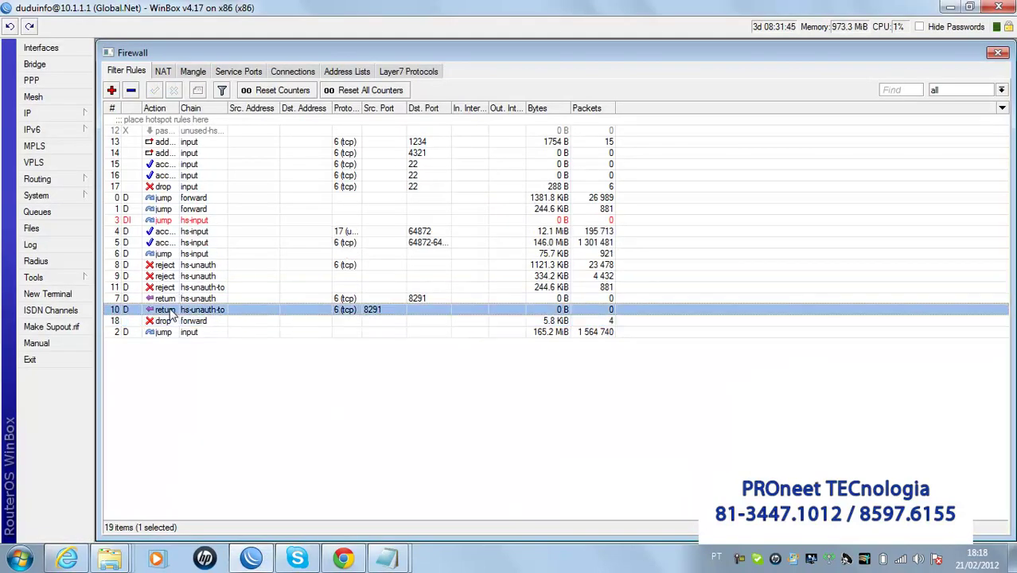
left_click(168, 321)
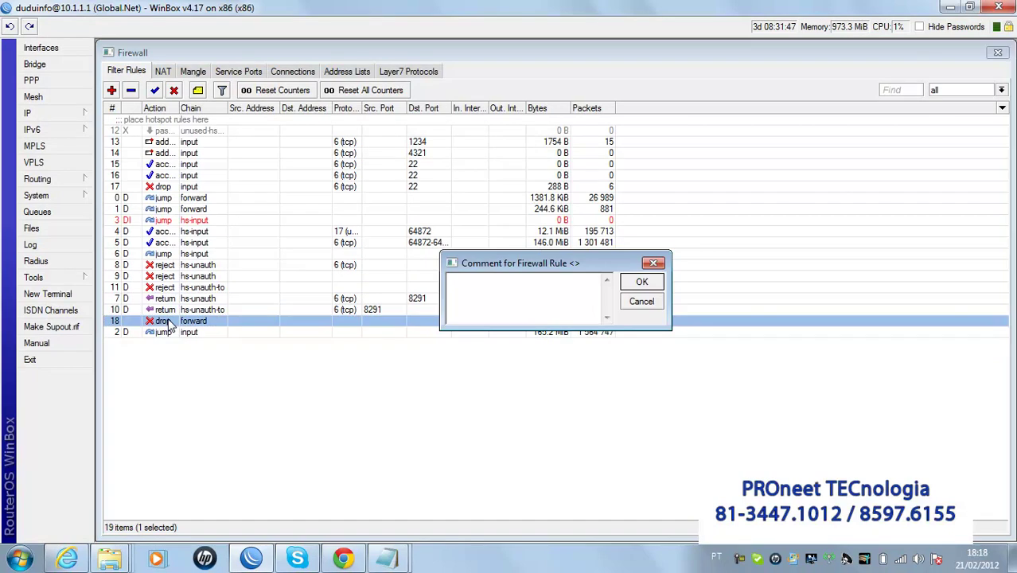
left_click_drag(594, 261, 390, 223)
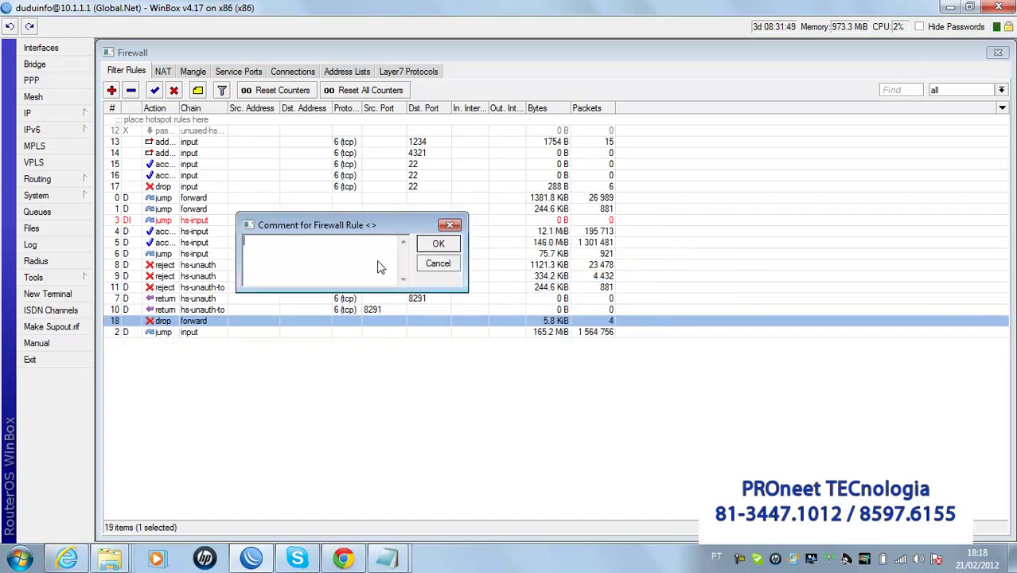
type("BLOQUEIO DNS REVERSO")
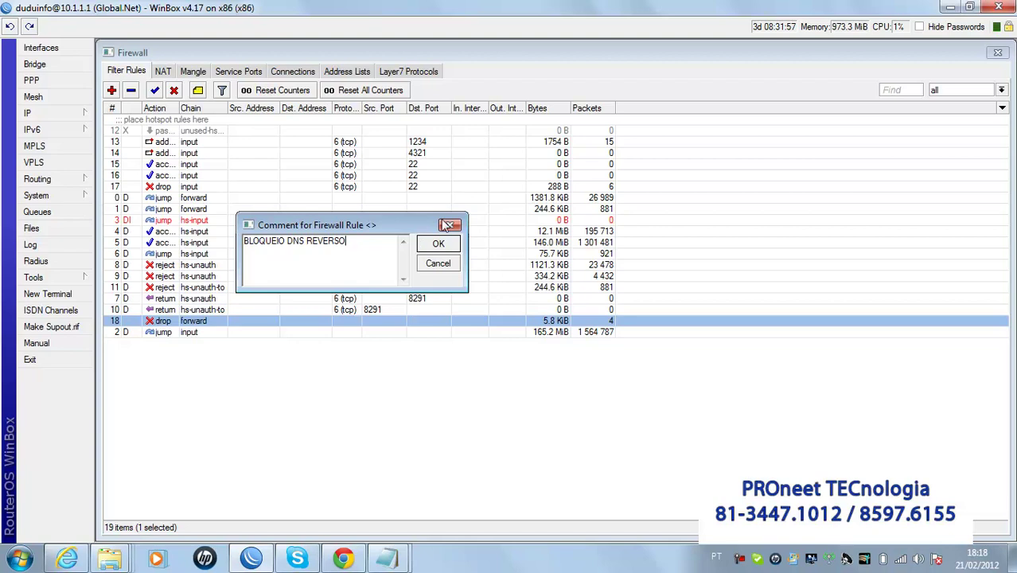
left_click(438, 245)
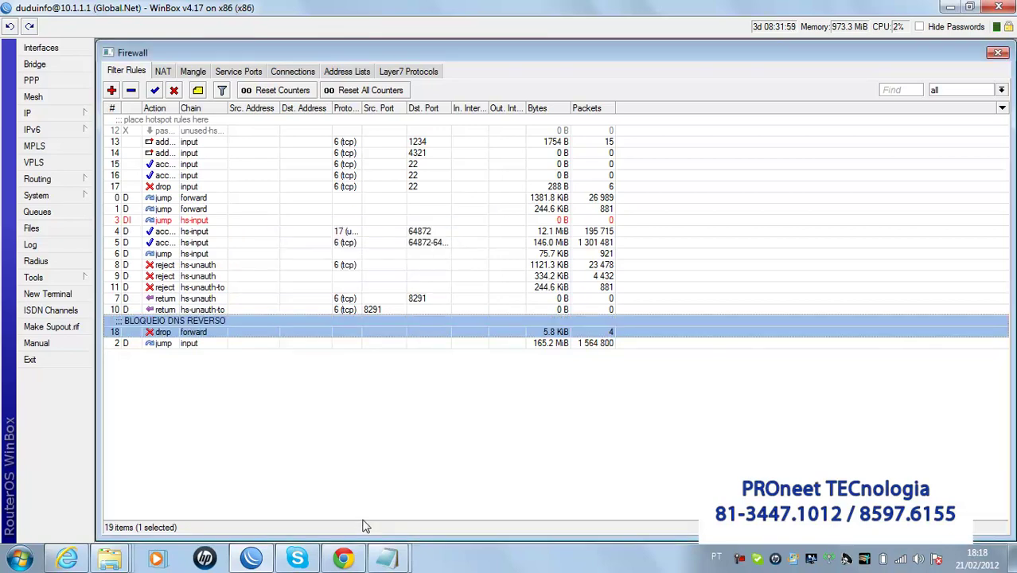
Step: Retest the rule in the browser by loading Google and reloading meuip.com.br
left_click(348, 560)
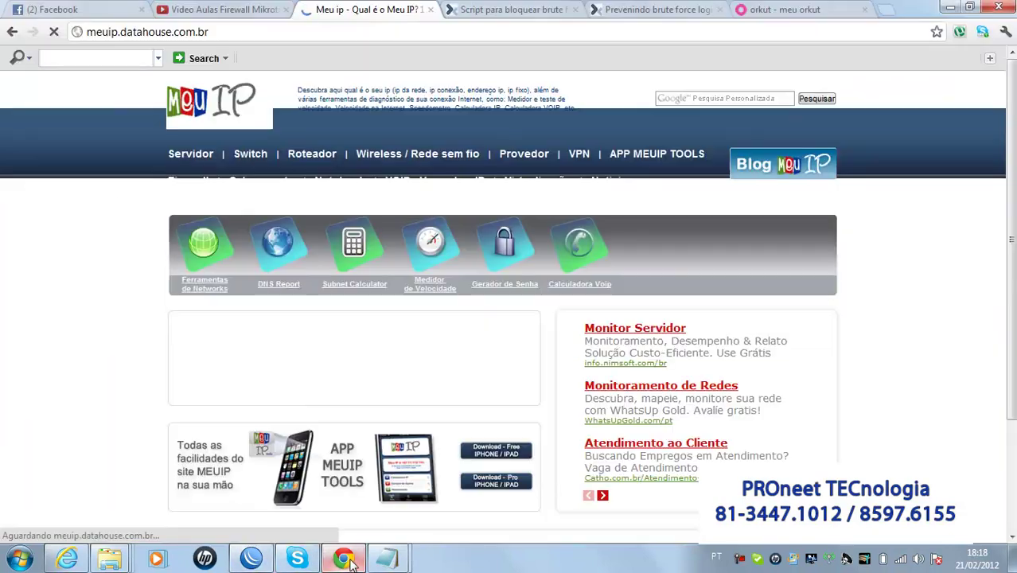
left_click(401, 32)
type("Goo")
key("Return")
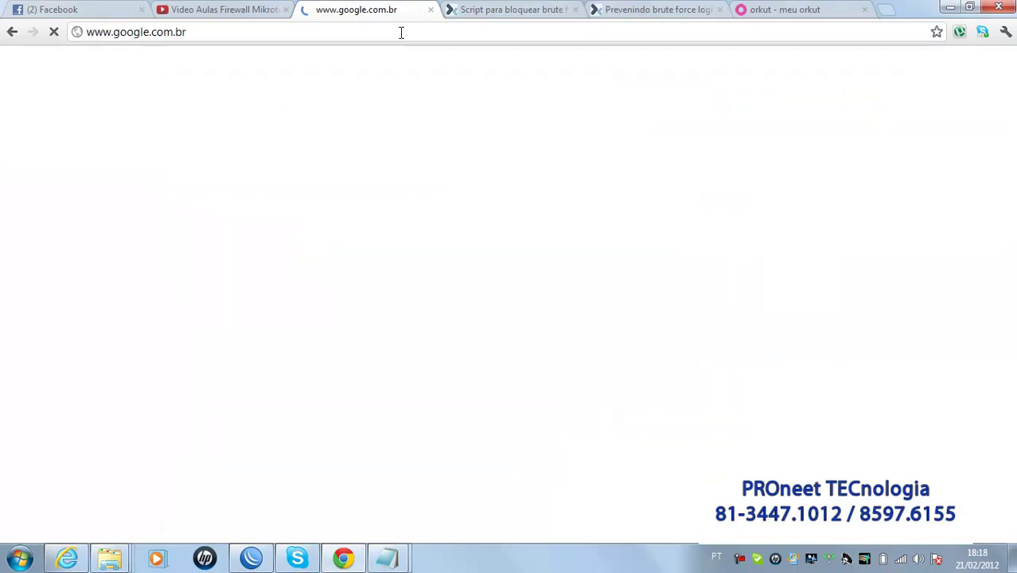
left_click(401, 32)
type("ME")
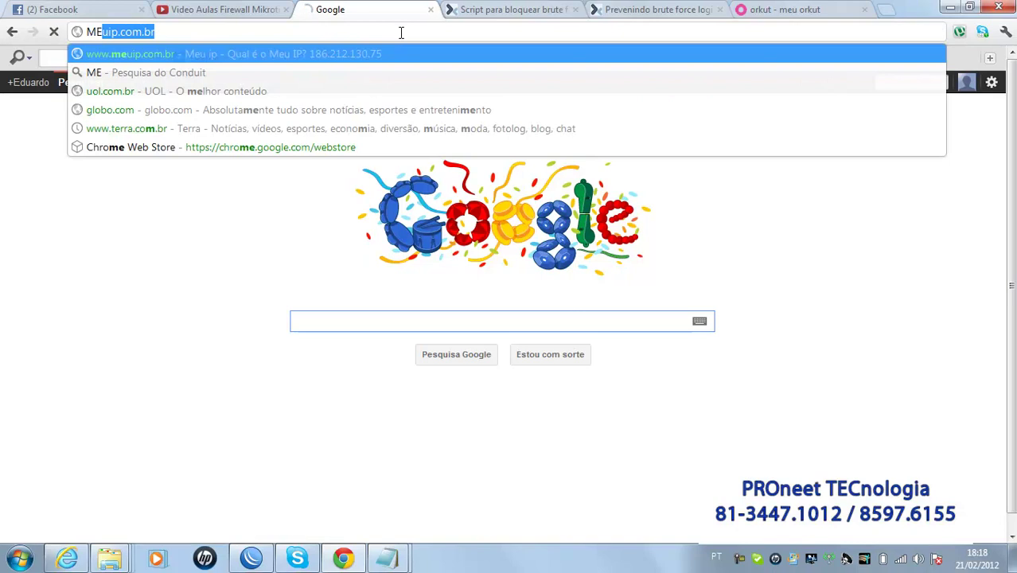
key("Return")
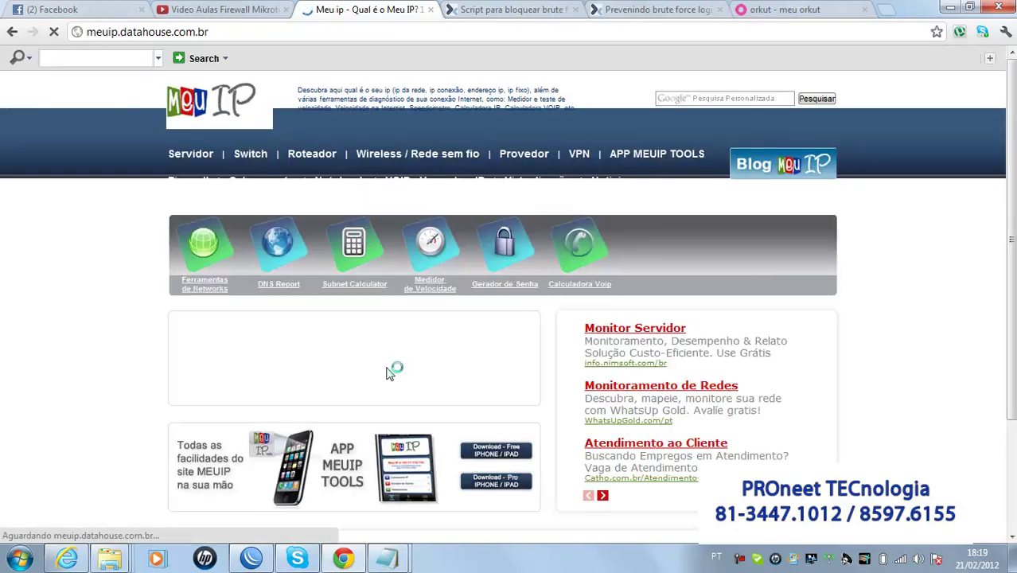
Step: Disable the BLOQUEIO DNS REVERSO drop rule in WinBox and reload the Meu IP page in the browser to compare access
left_click(259, 558)
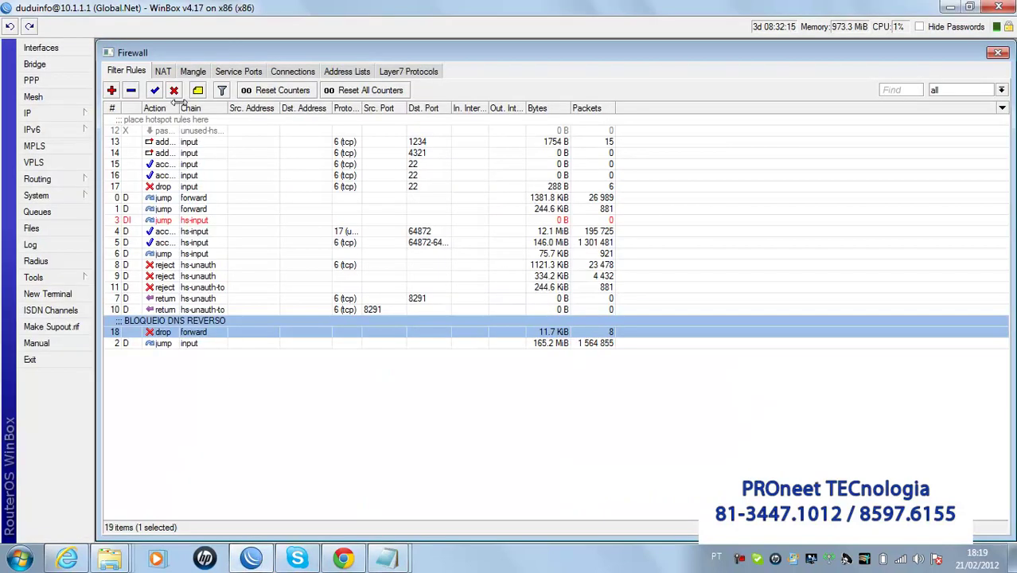
left_click(343, 558)
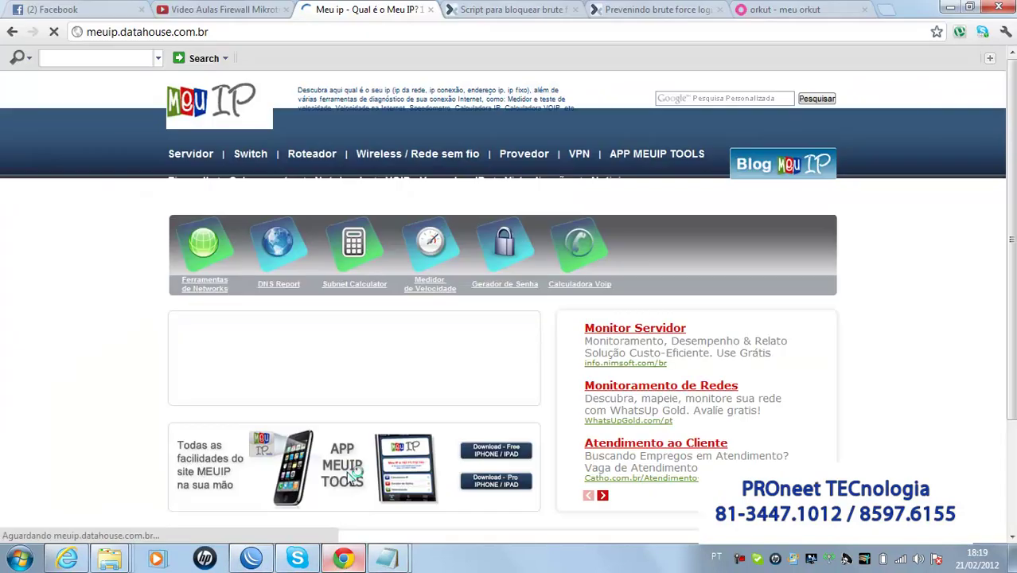
left_click(297, 35)
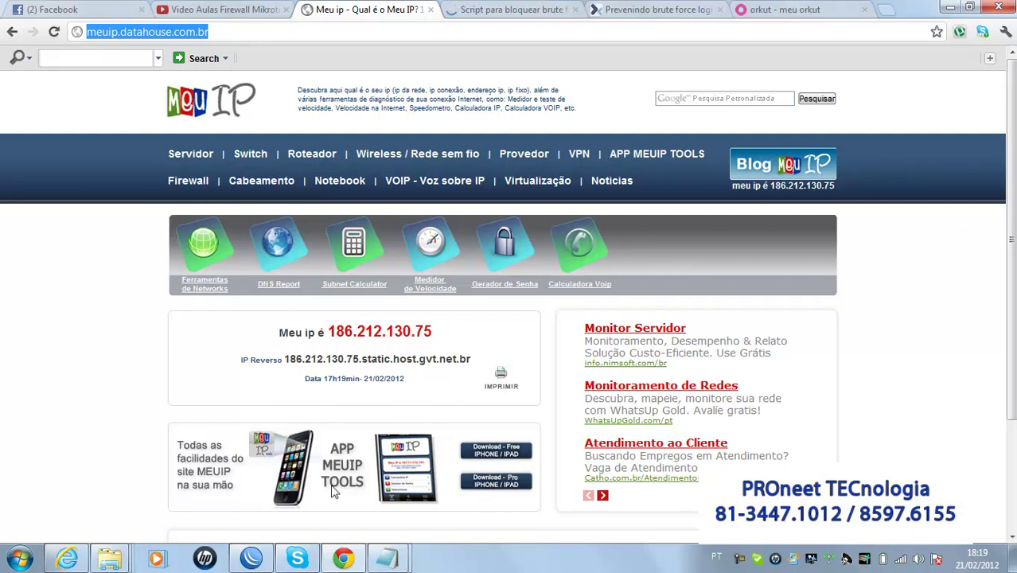
left_click(251, 558)
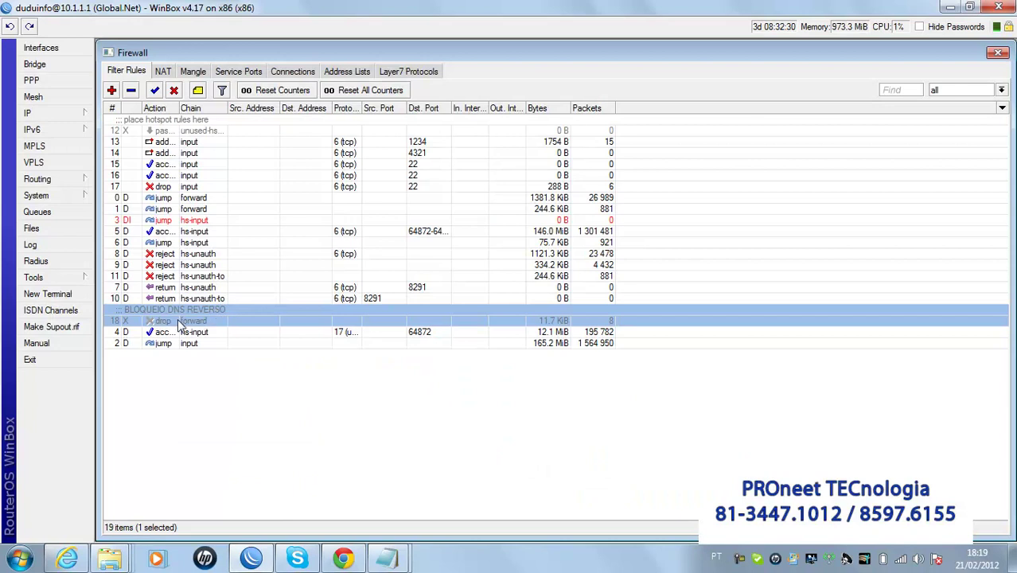
Step: Re-enable the BLOQUEIO DNS REVERSO drop rule in WinBox and reload meuip.datahouse.com.br in the browser
left_click_drag(180, 320, 180, 324)
left_click(156, 90)
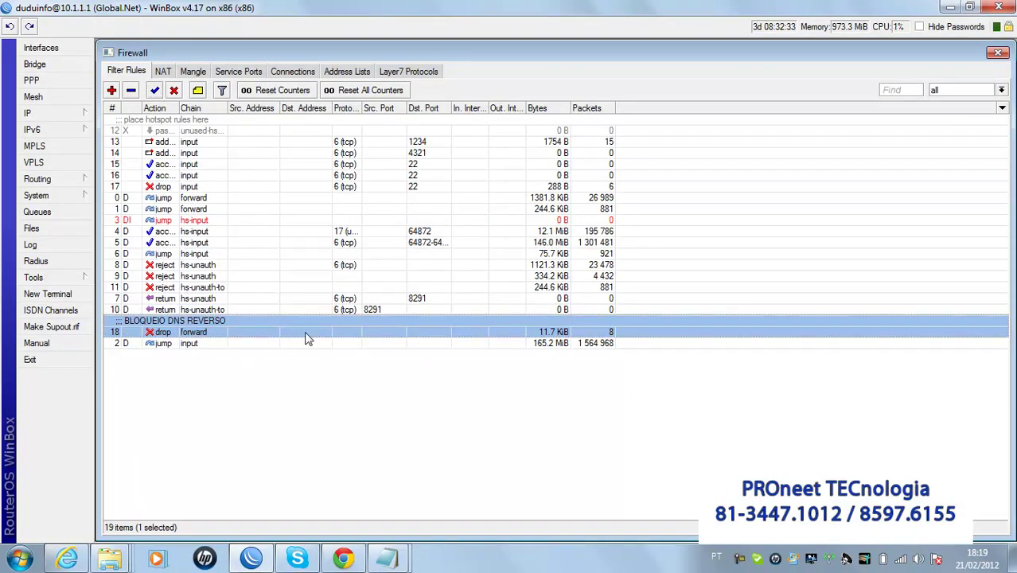
left_click(343, 558)
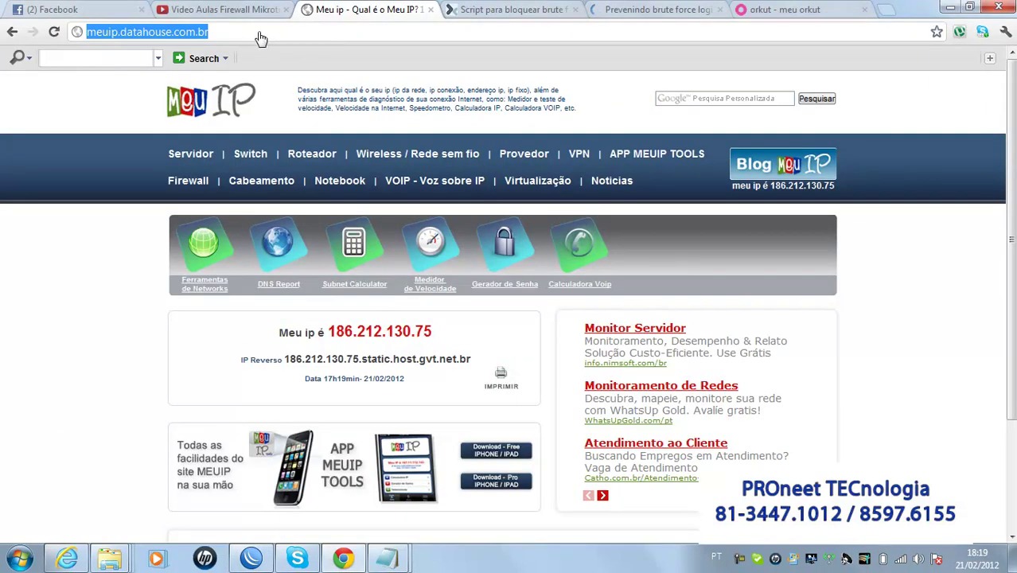
key("Return")
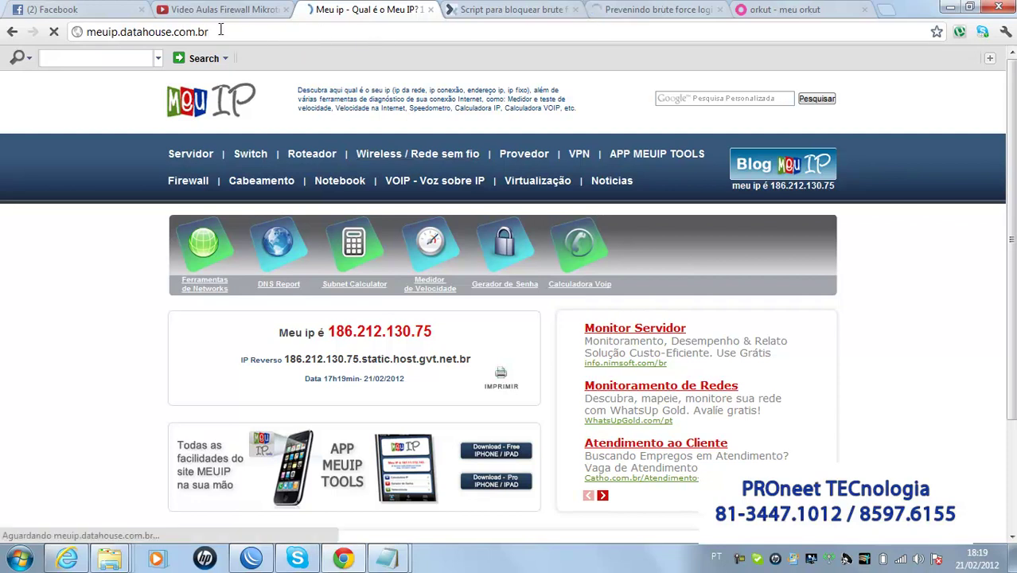
left_click(95, 32)
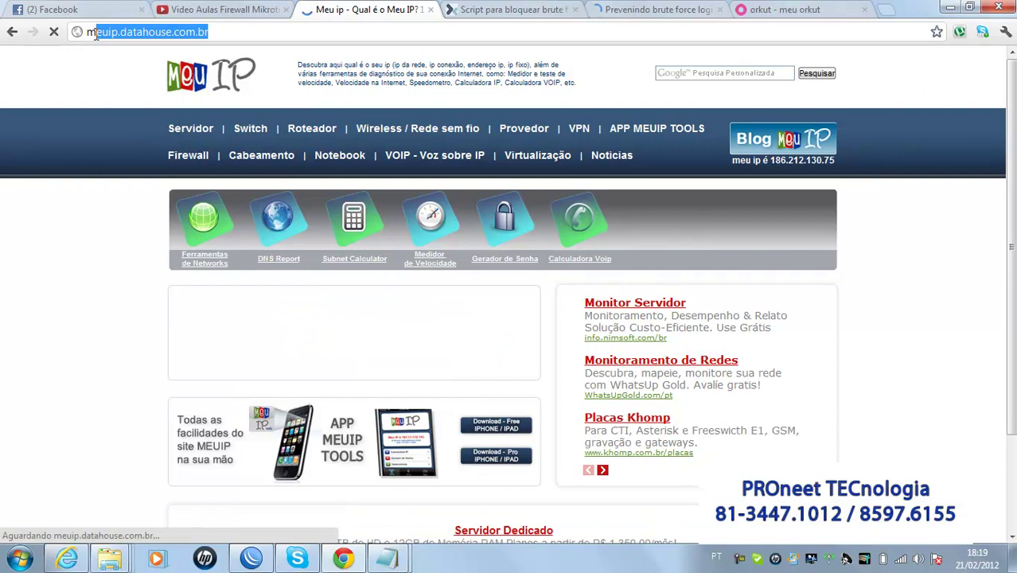
type("m")
key("BackSpace")
key("BackSpace")
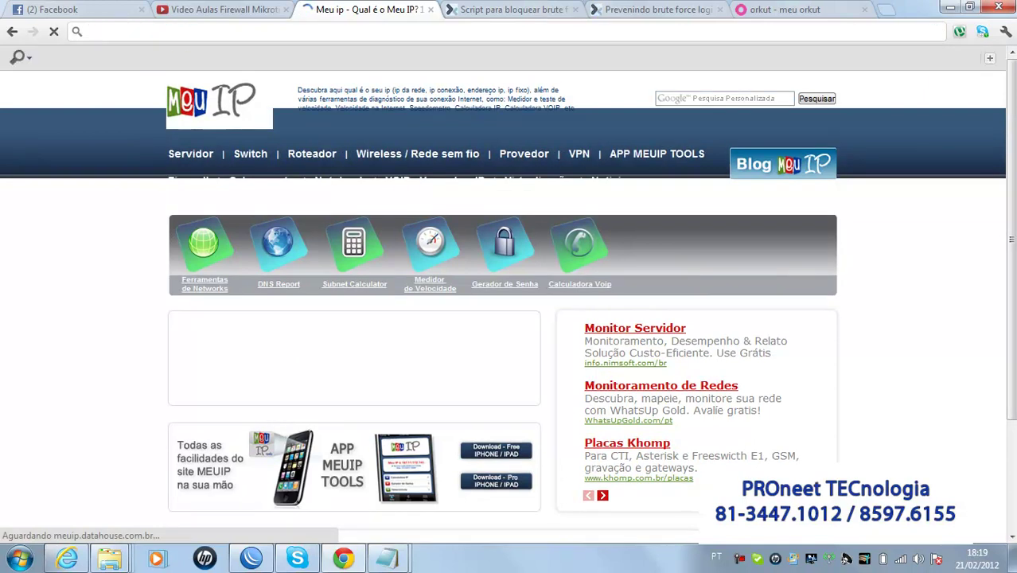
type("go")
key("Return")
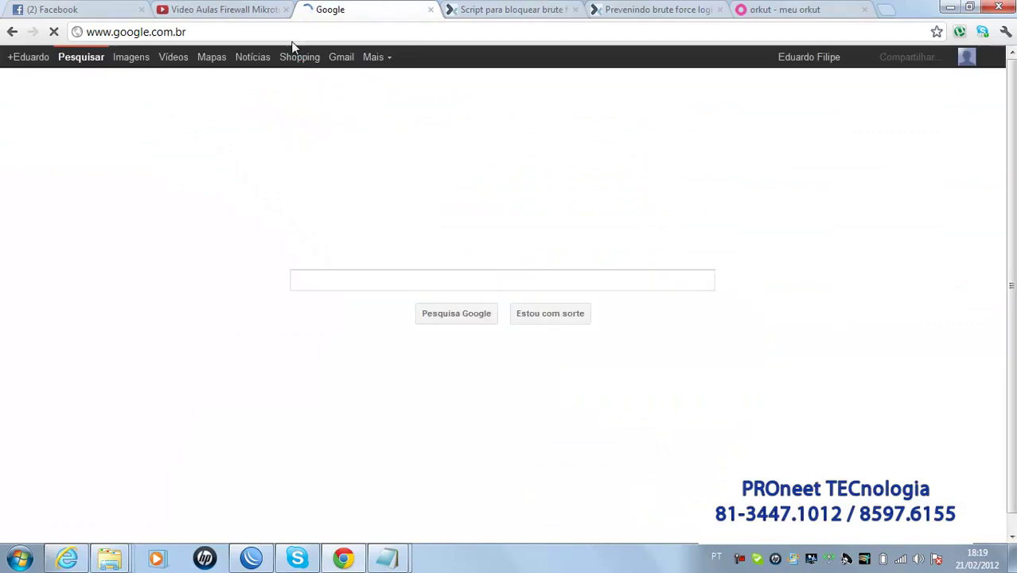
Step: Load meuip.datahouse.com.br again, check the drop rule's byte and packet counters in WinBox, and return to the browser
left_click(295, 35)
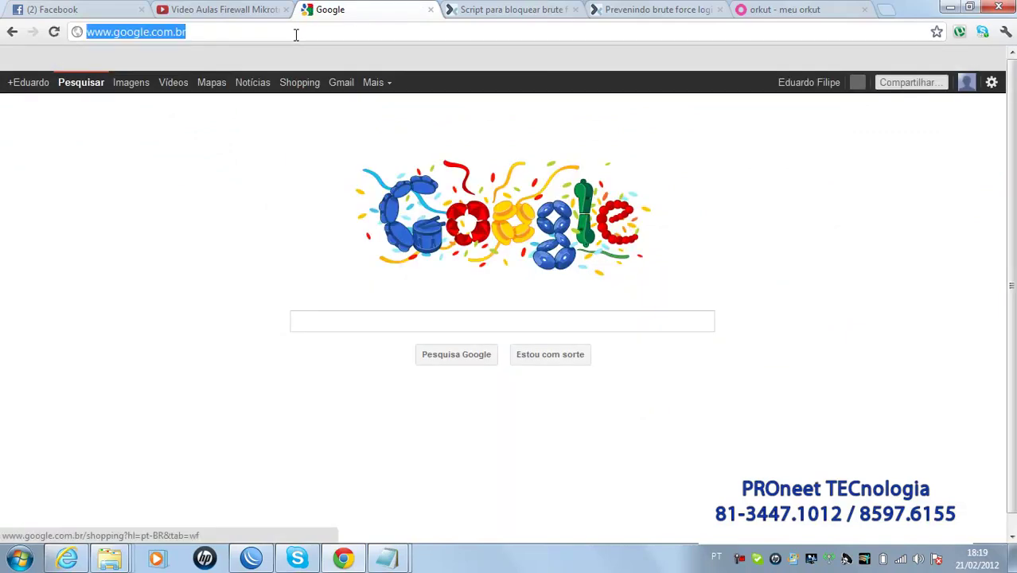
type("meu")
key("Return")
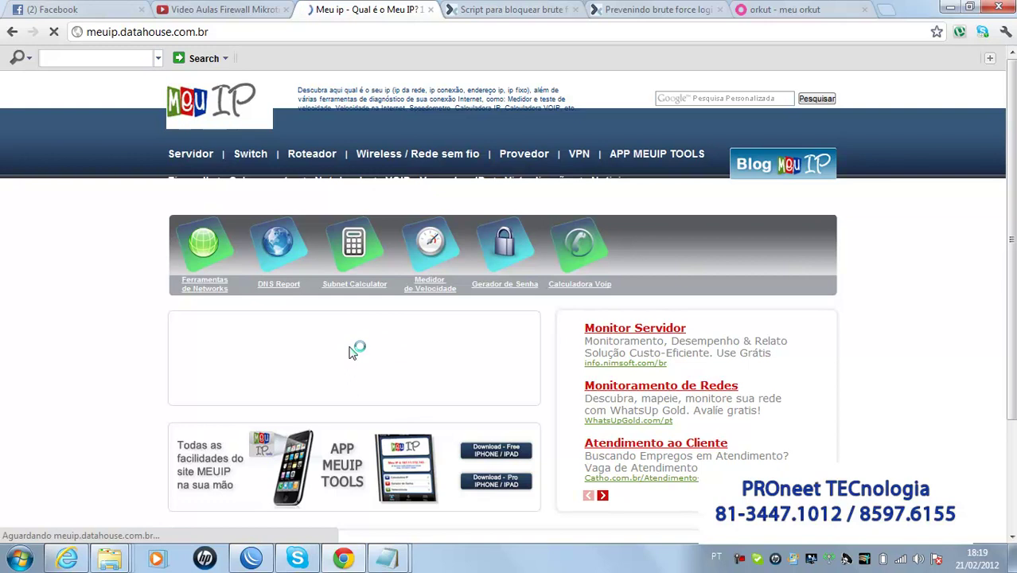
key("alt+Tab")
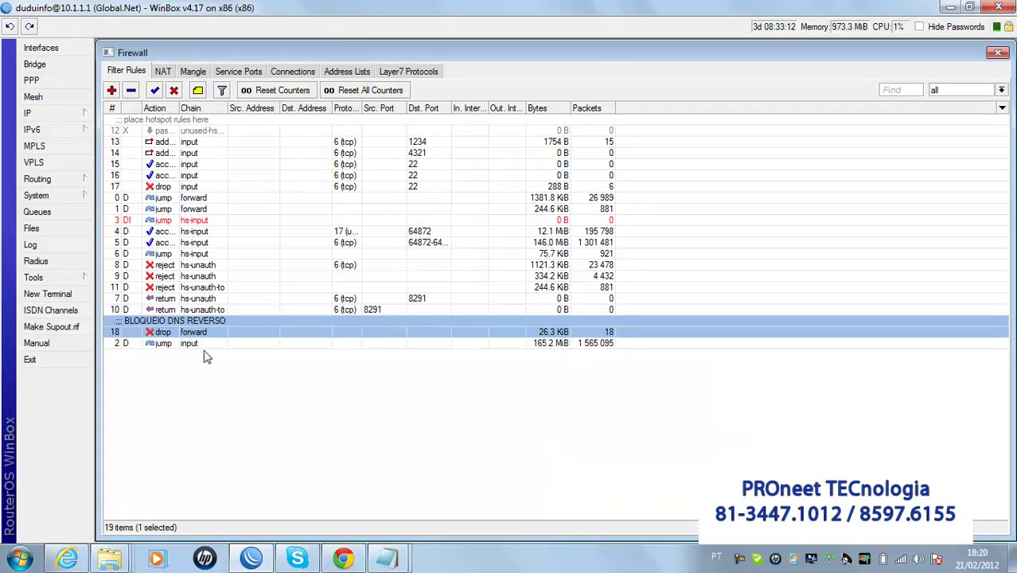
left_click(343, 558)
left_click(351, 35)
left_click(293, 37)
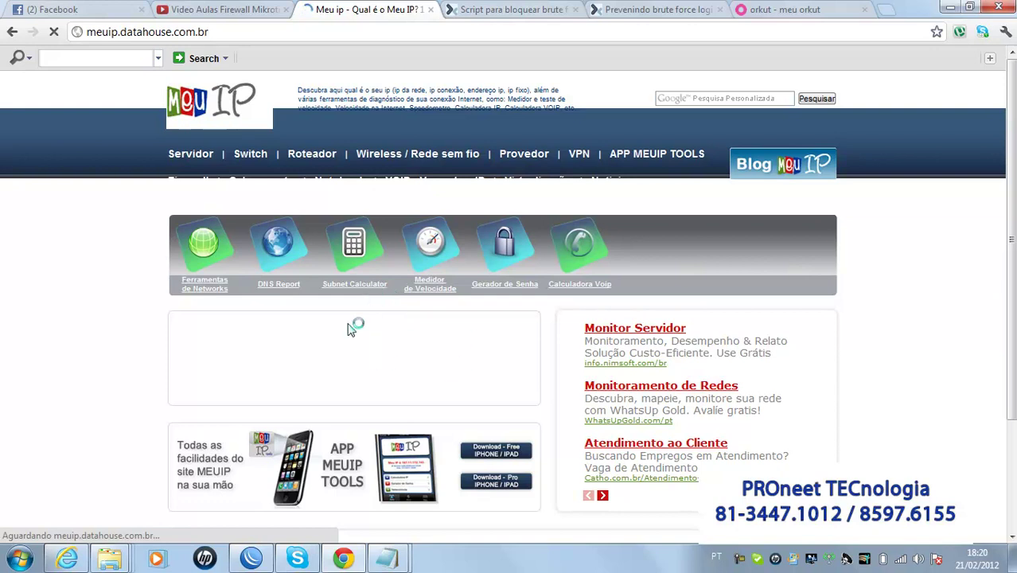
Step: Switch back to WinBox and examine the BLOQUEIO DNS REVERSO rule's traffic counters, leaving no rule selected
left_click(359, 560)
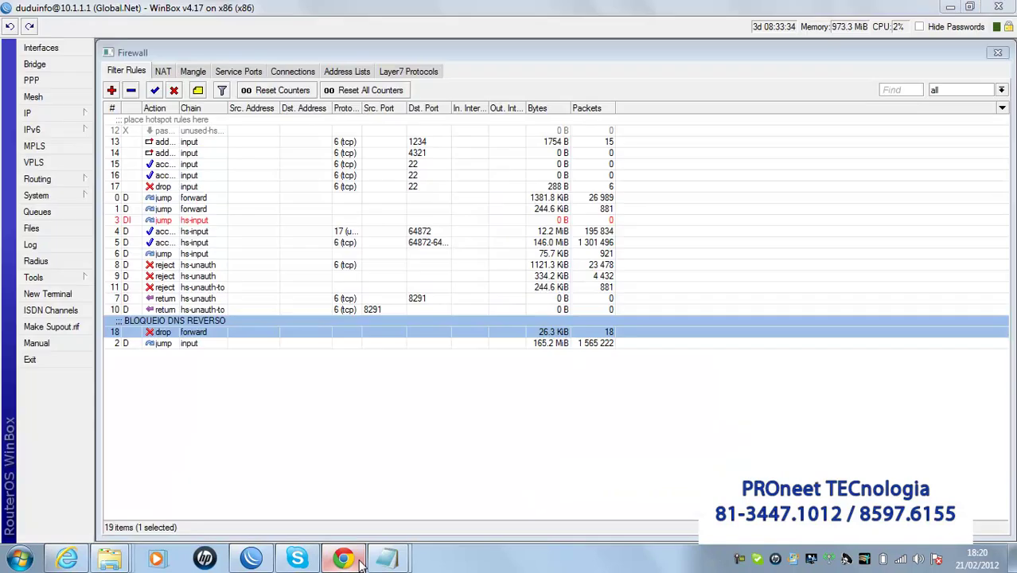
left_click(309, 391)
left_click(271, 333)
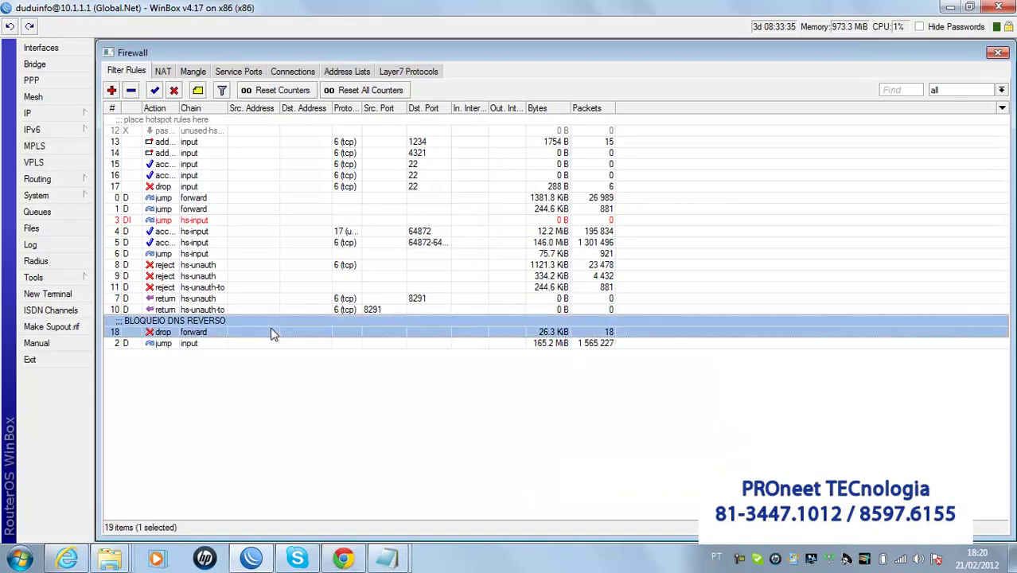
left_click(270, 383)
left_click(253, 336)
left_click(289, 436)
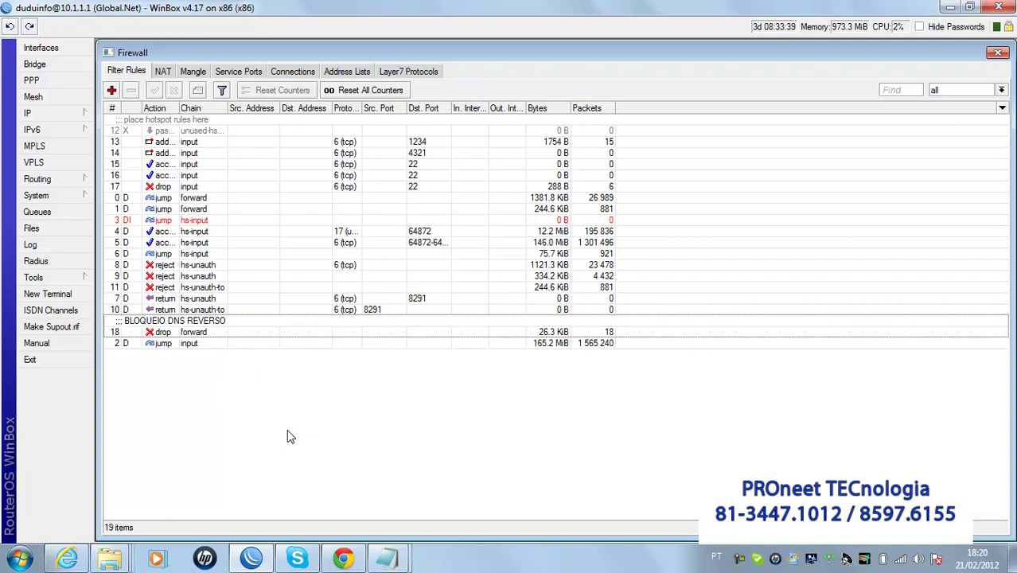